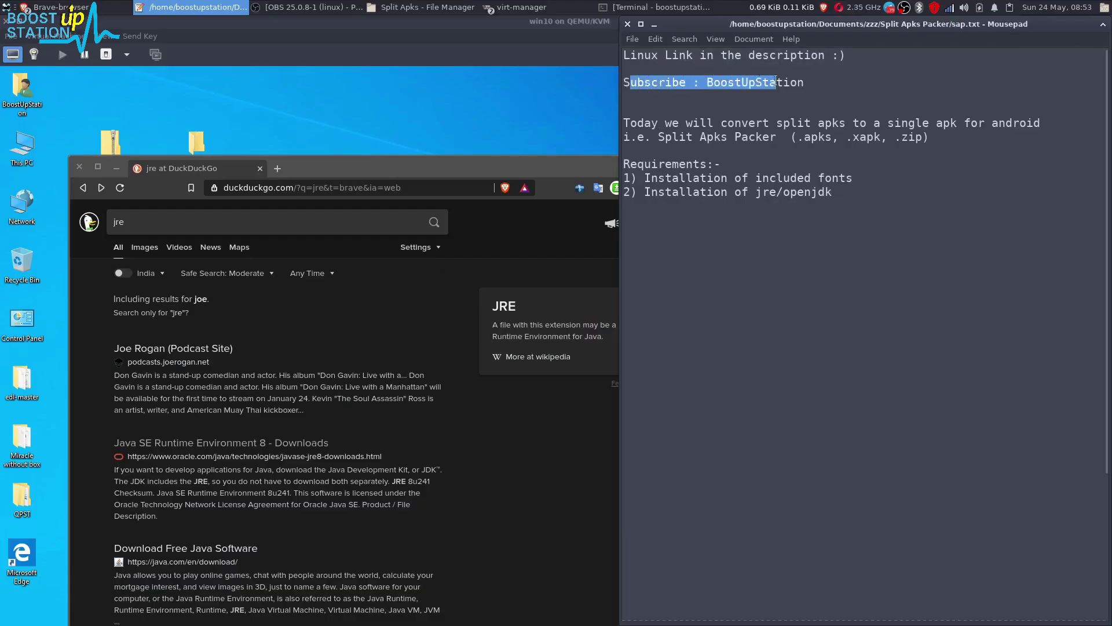
Step: Highlight the Split APKs Packer description and its font and JRE/OpenJDK requirements
left_click_drag(666, 123, 1032, 123)
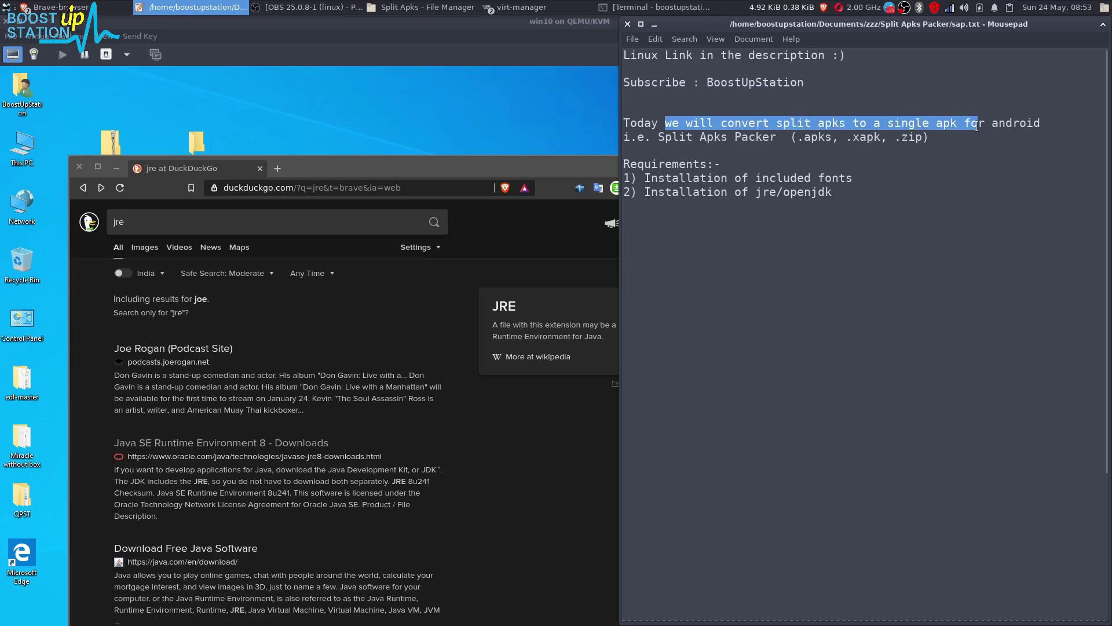
left_click(952, 139)
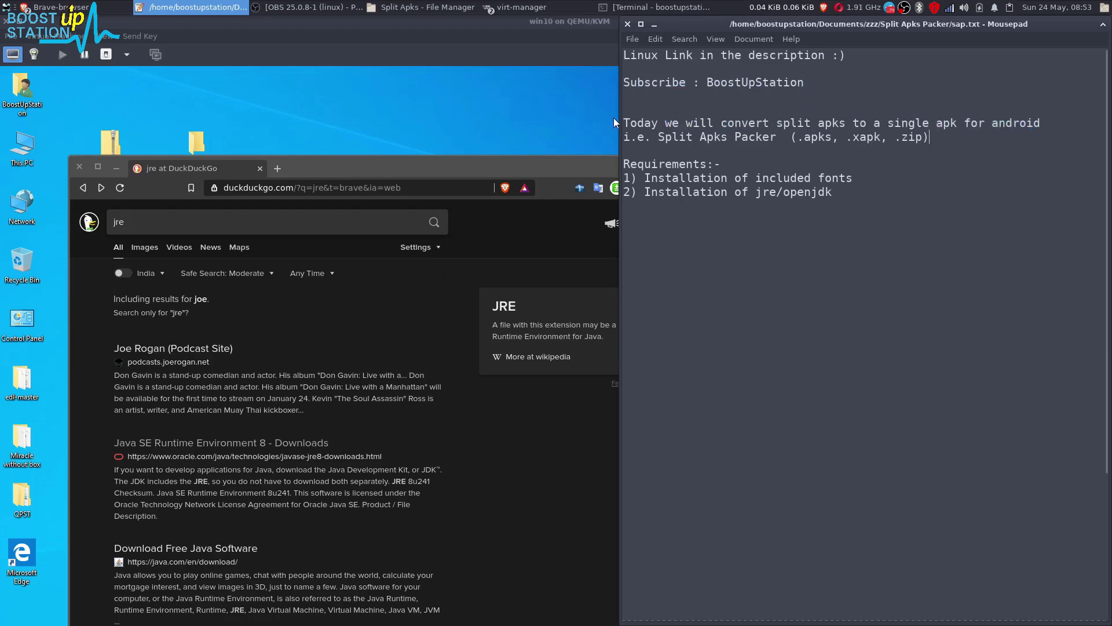
mouse_move(624, 137)
left_mouse_down()
mouse_move(917, 139)
mouse_move(795, 138)
left_mouse_up()
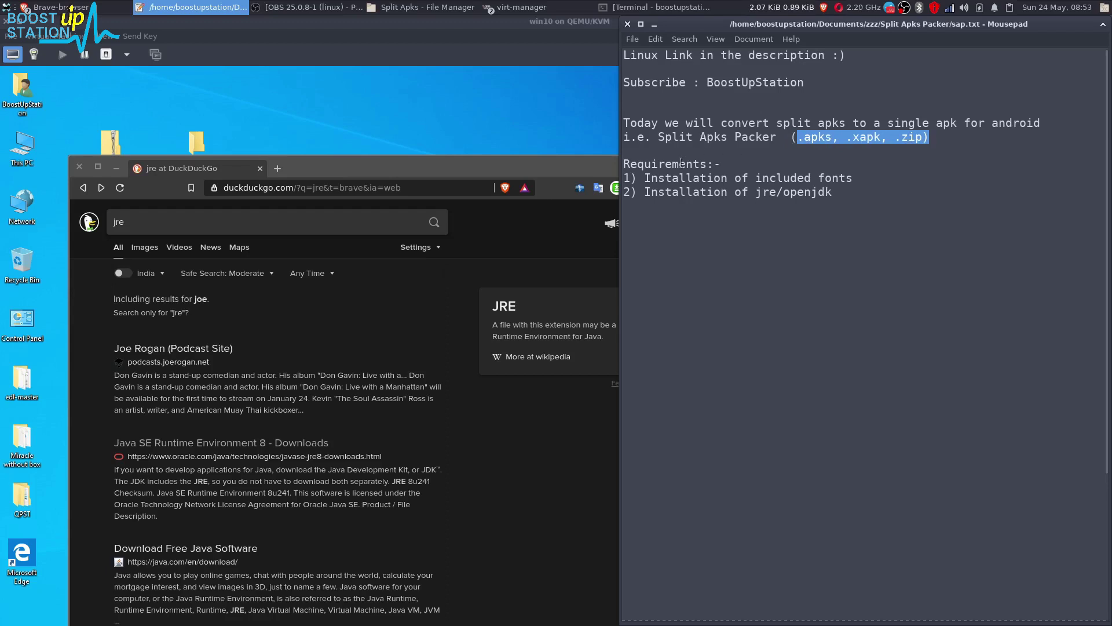
left_click_drag(654, 165, 843, 179)
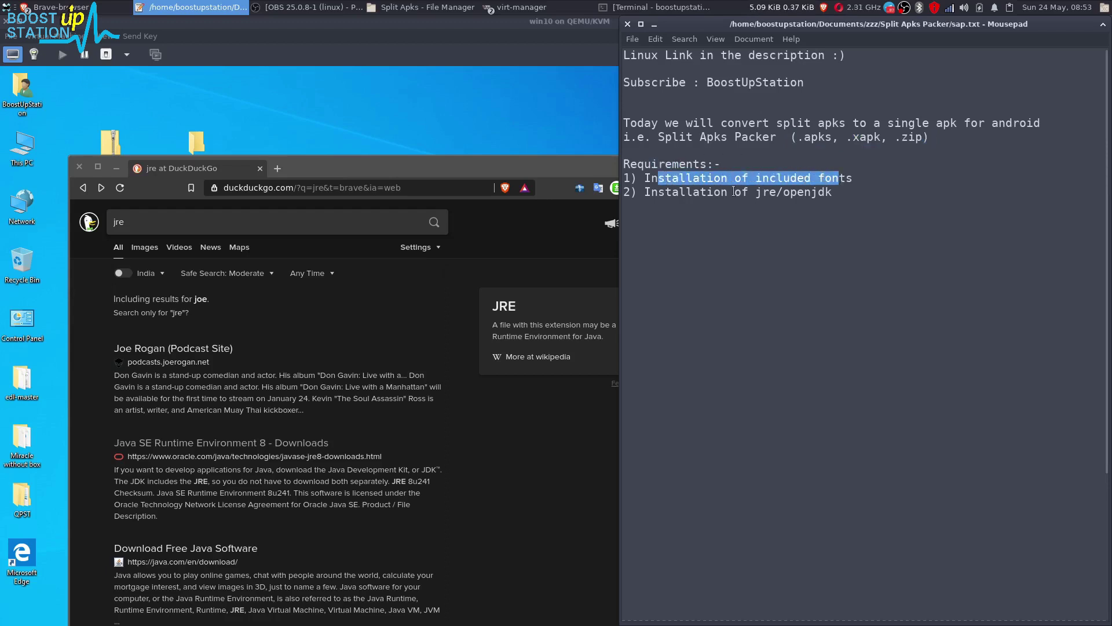
left_click_drag(730, 192, 790, 191)
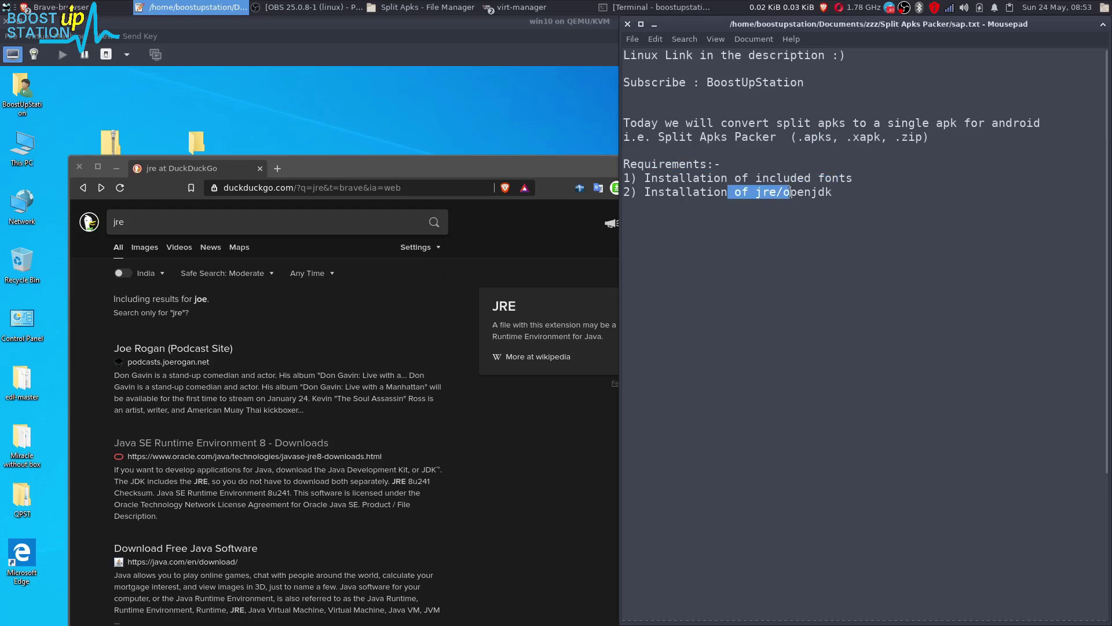
left_click_drag(794, 193, 833, 192)
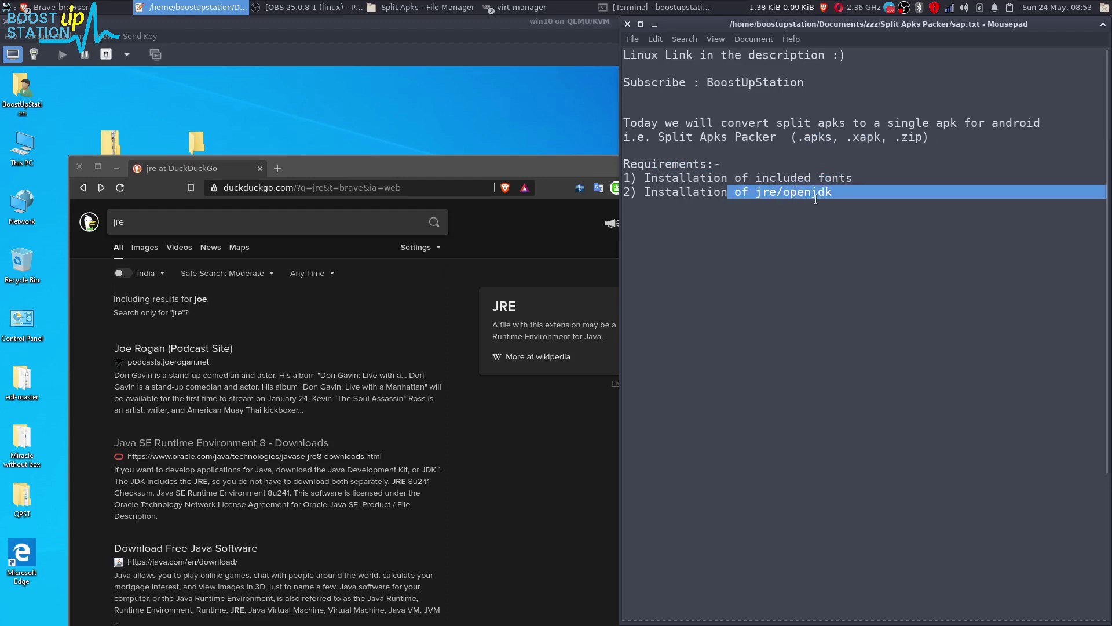
left_click(833, 192)
left_click_drag(754, 179, 768, 188)
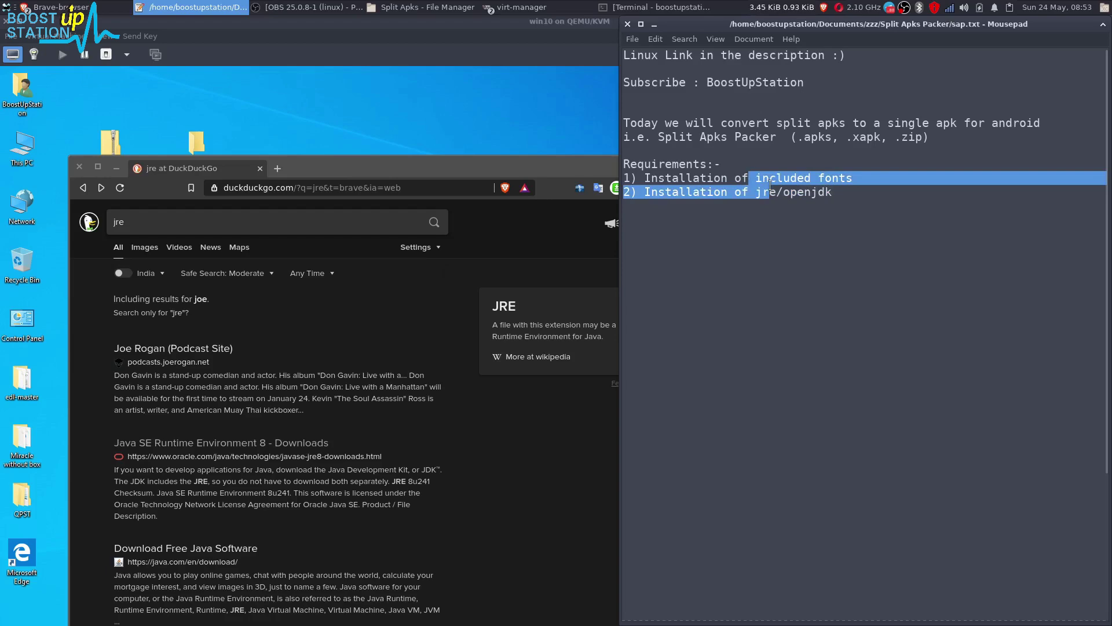
Step: Open java.com's all-platforms downloads and request the Windows Offline (64-bit) installer
left_click(271, 376)
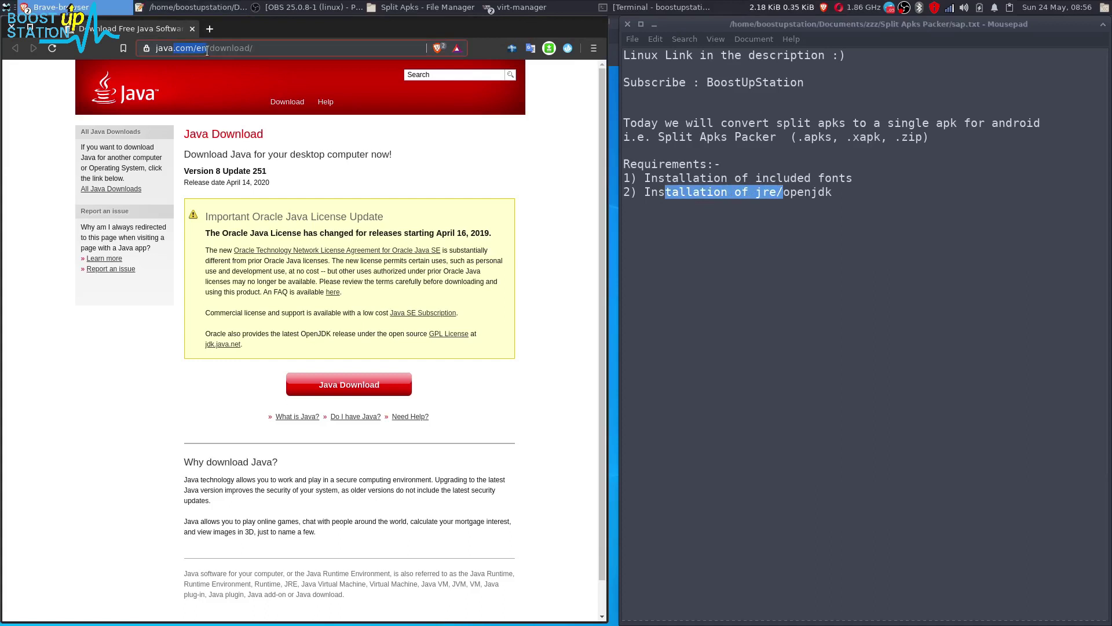
left_click_drag(206, 50, 260, 51)
left_click(391, 221)
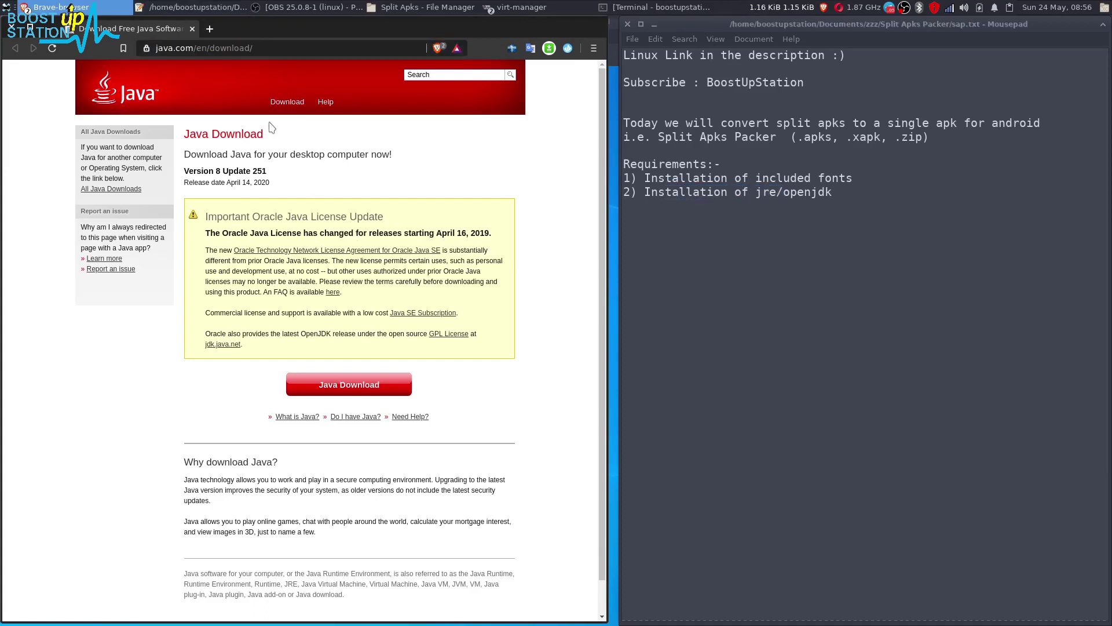
left_click(312, 389)
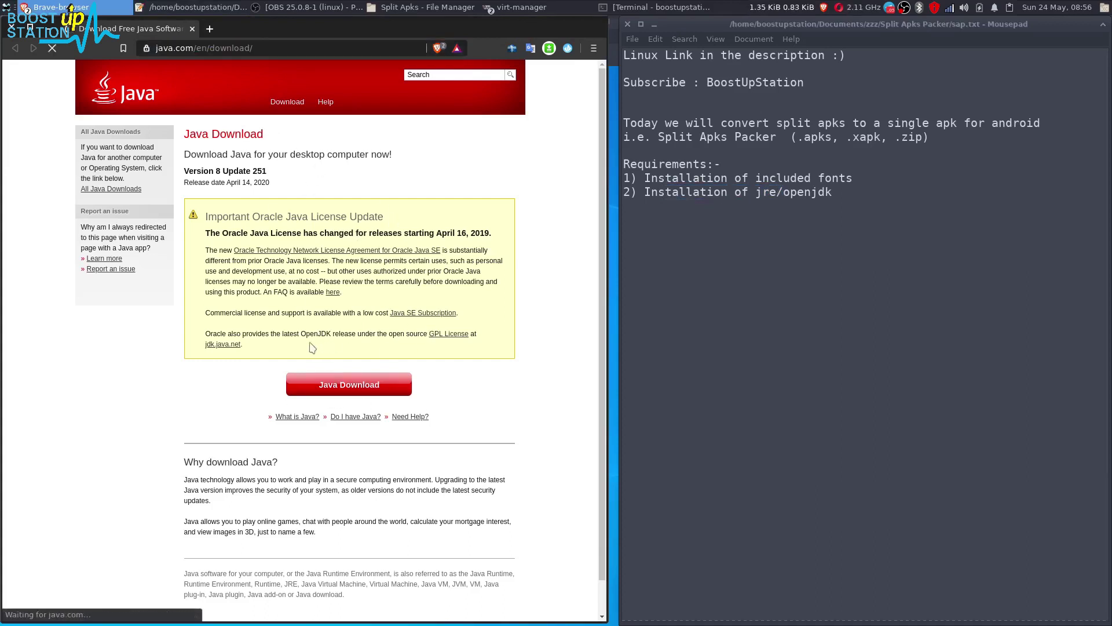
scroll(121, 322, "down", 3)
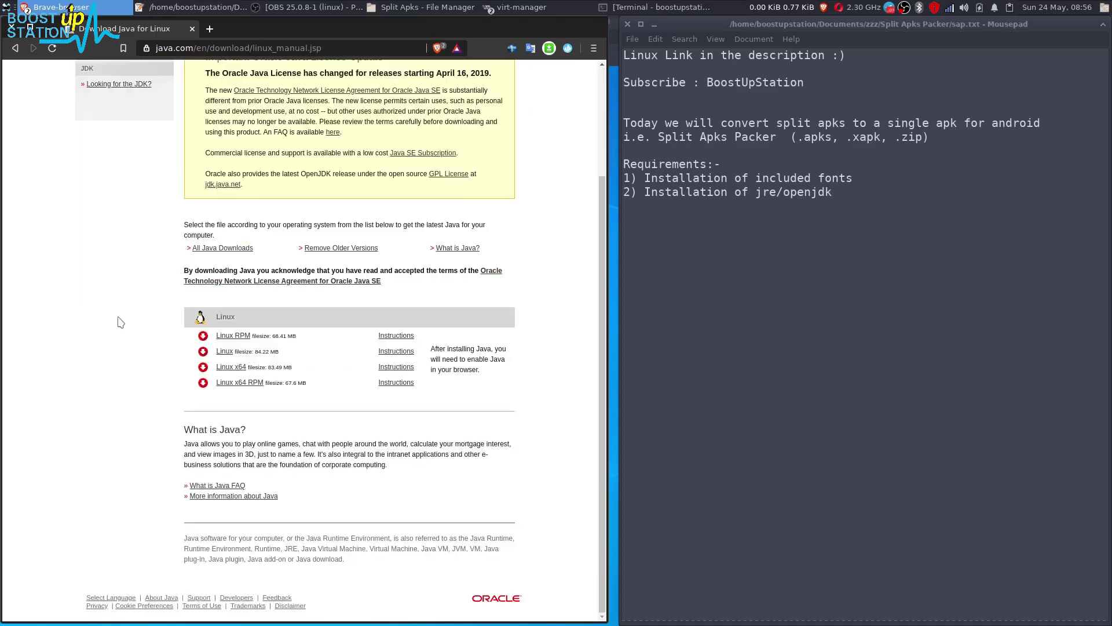
left_click(209, 249)
scroll(64, 467, "down", 3)
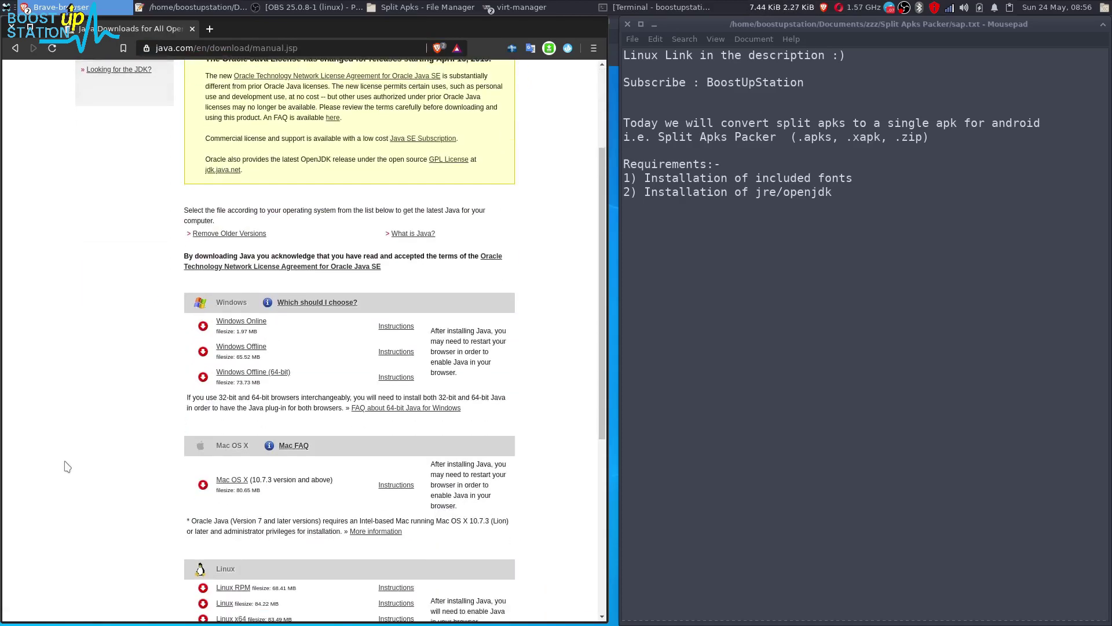
scroll(64, 467, "down", 4)
scroll(64, 467, "down", 3)
scroll(283, 393, "up", 5)
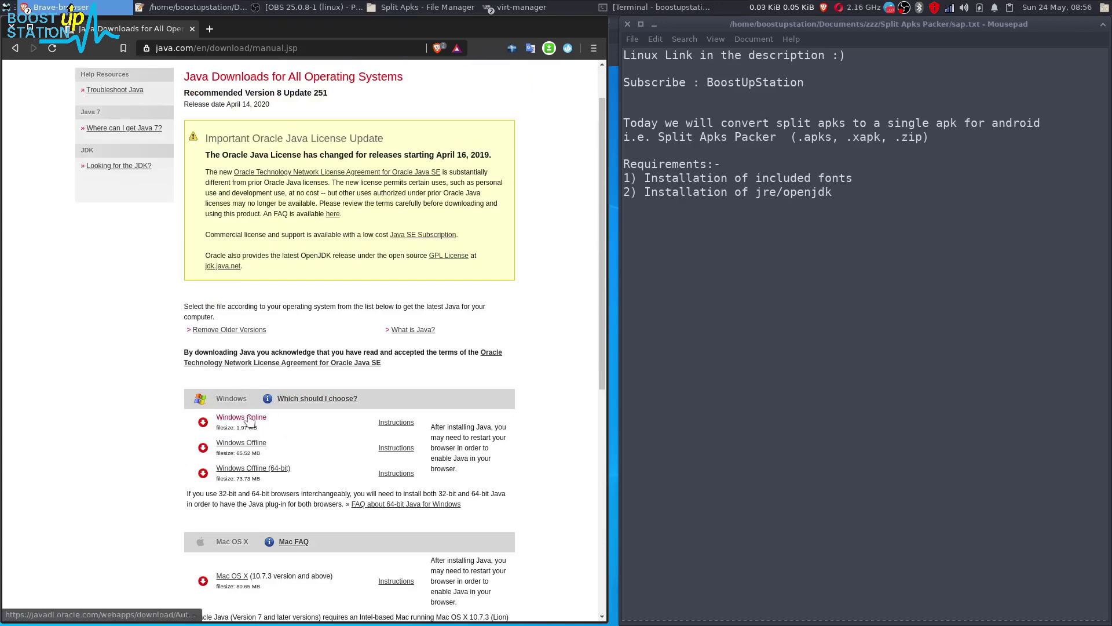
scroll(250, 444, "down", 1)
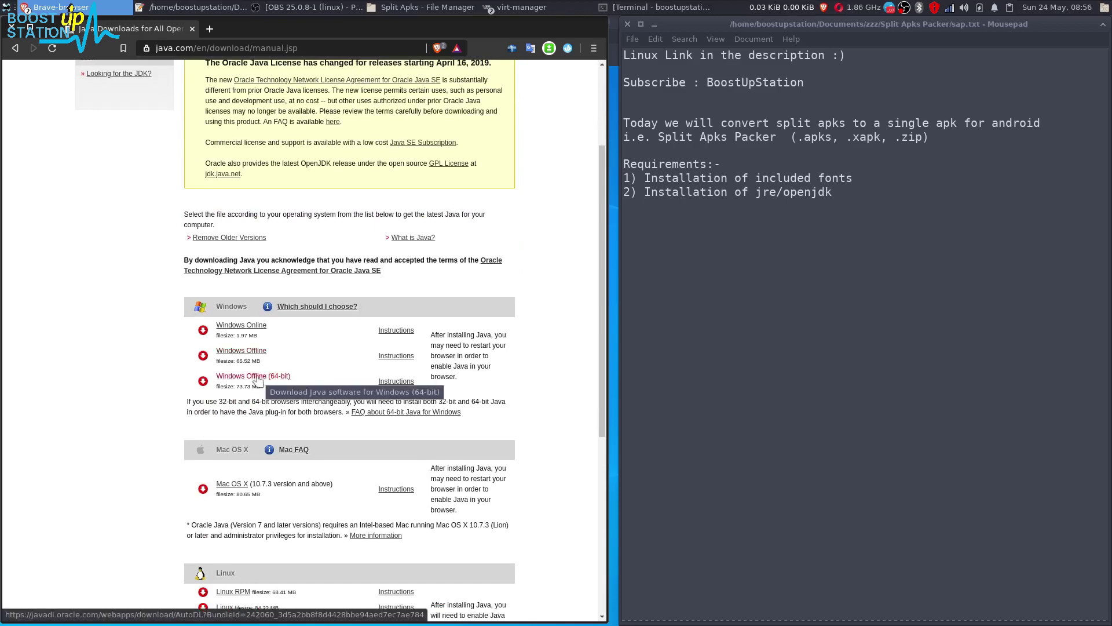
left_click(230, 379)
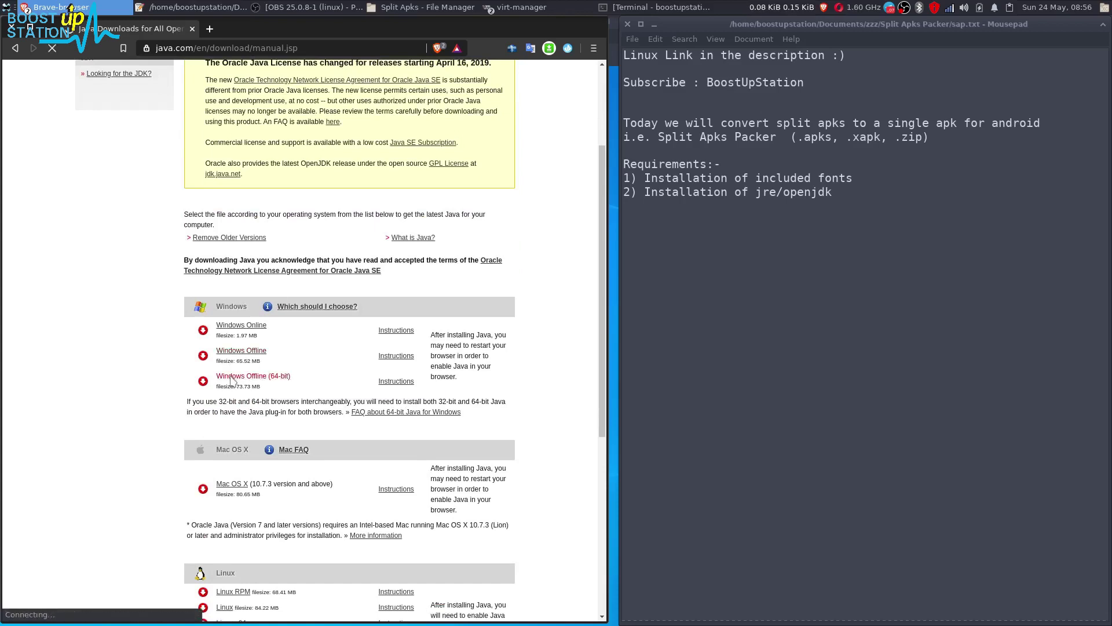
Step: Save the Java installer to the desktop and dismiss the download-complete notice
left_click(533, 373)
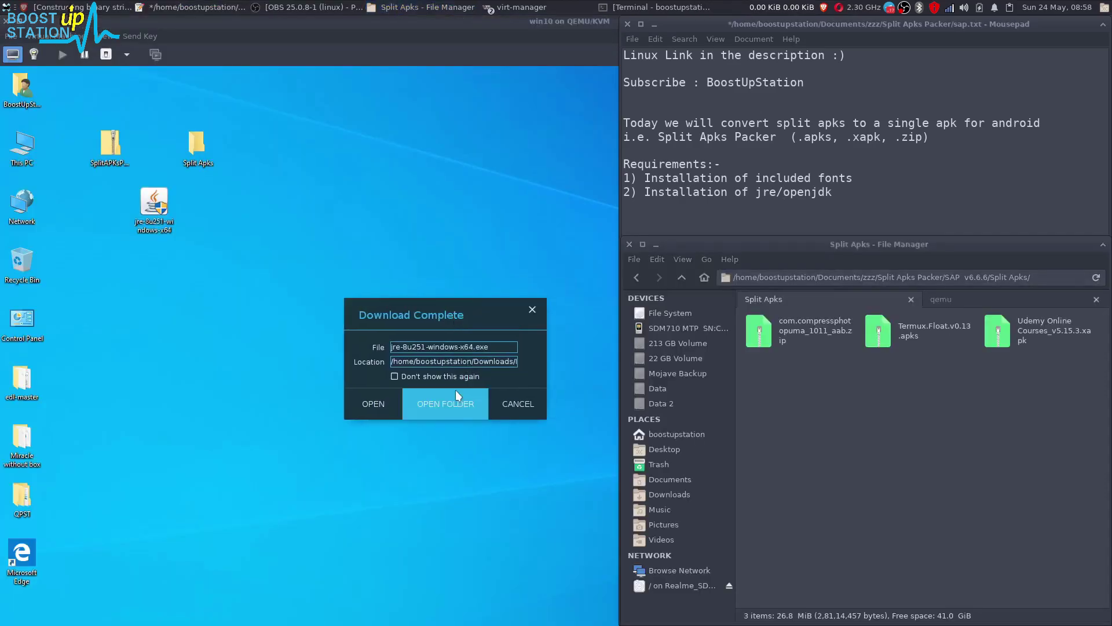
left_click(561, 292)
left_click(158, 357)
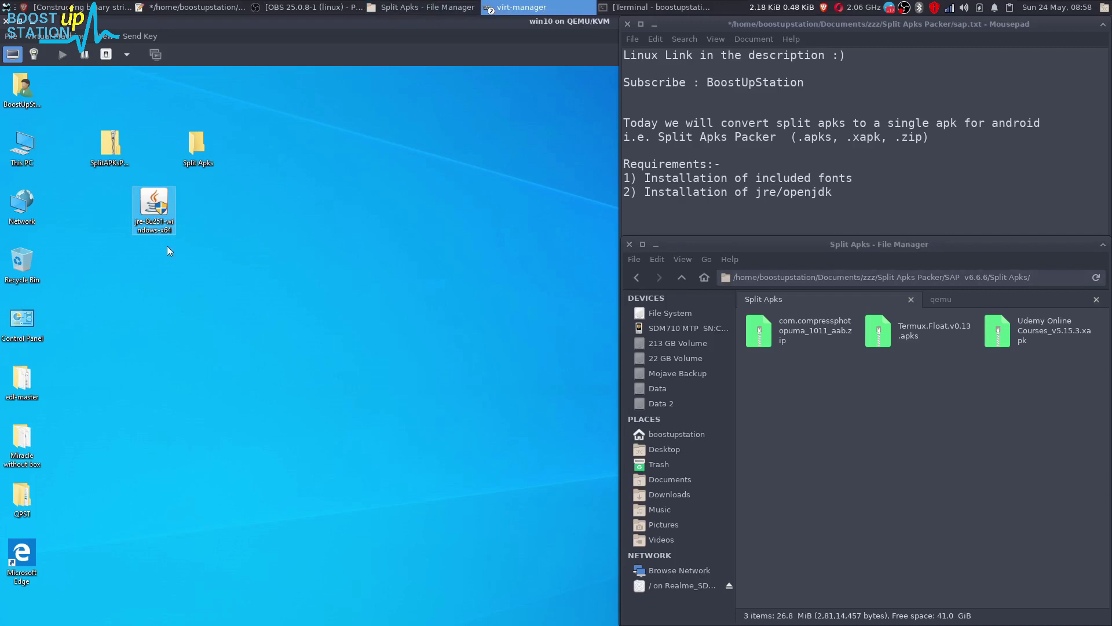
left_click_drag(170, 233, 214, 295)
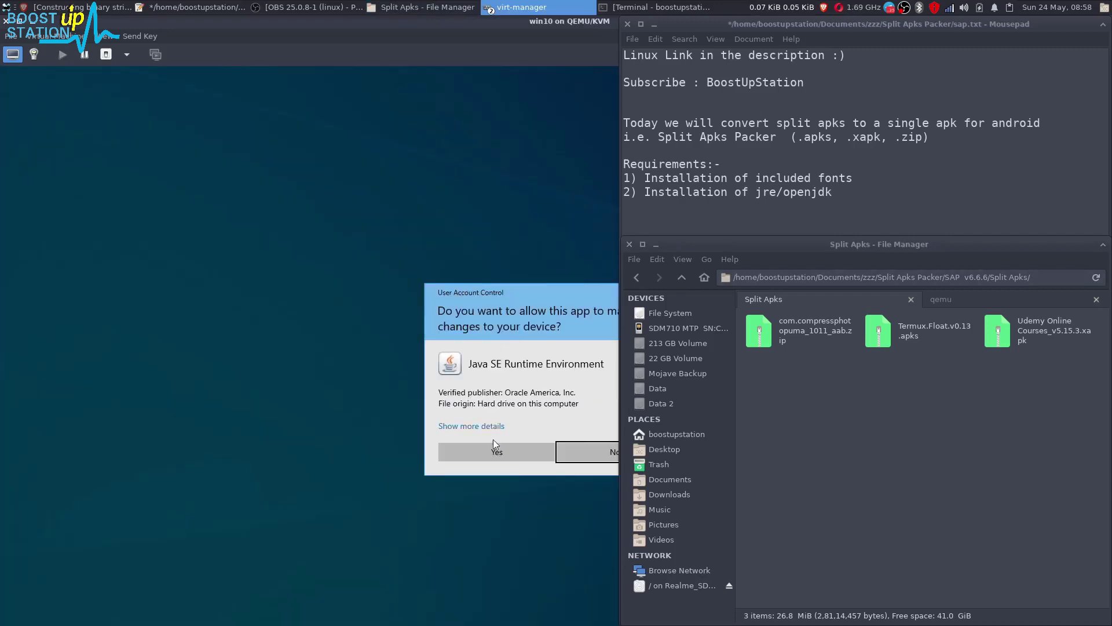
Step: Allow the jre-8u251 installer, accept its license to install Java, and open the SplitAPKsPacker zip
left_click(491, 448)
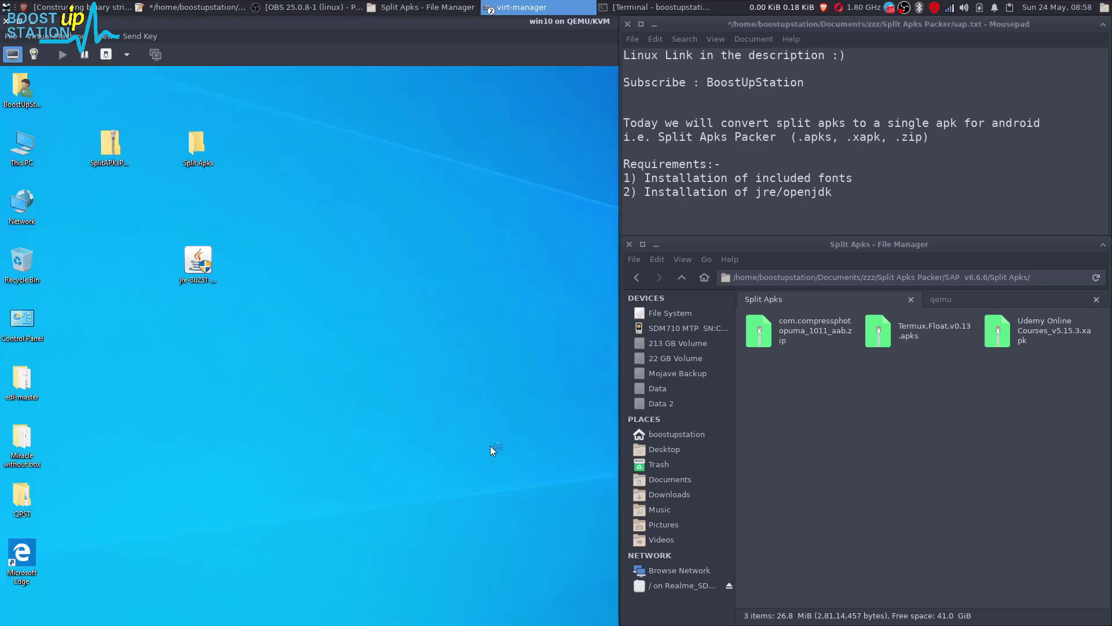
left_click_drag(479, 280, 268, 267)
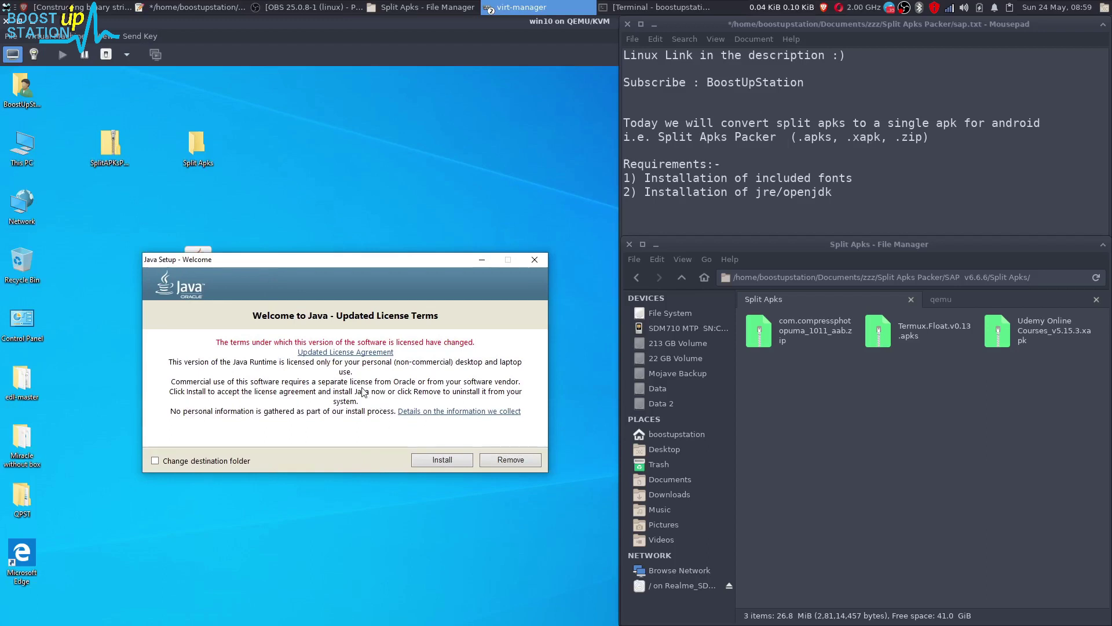
left_click(436, 459)
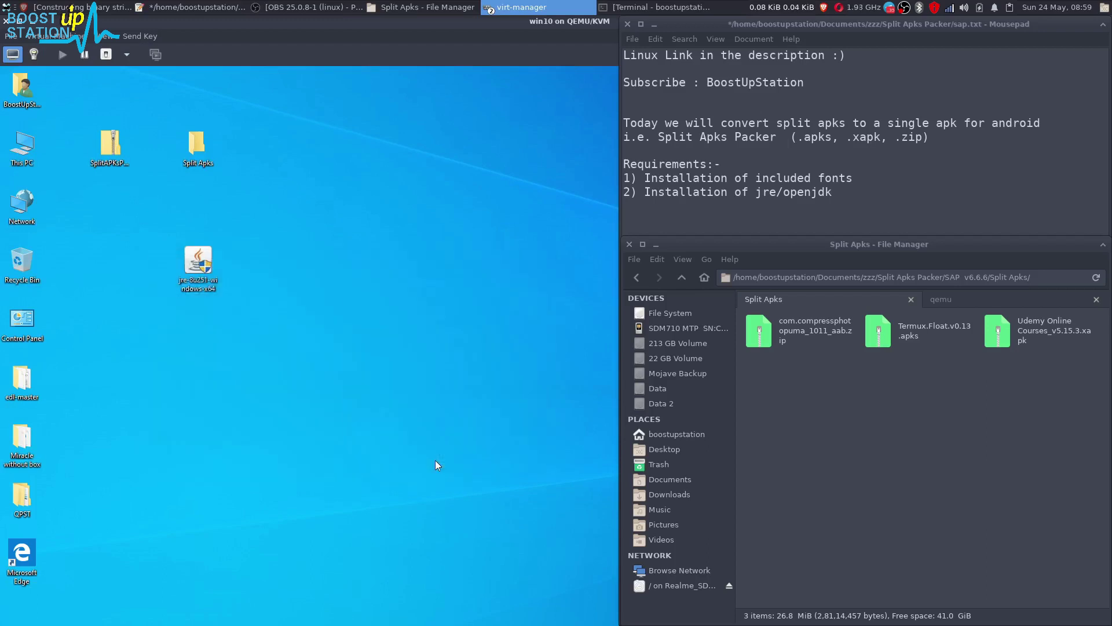
left_click_drag(453, 275, 280, 276)
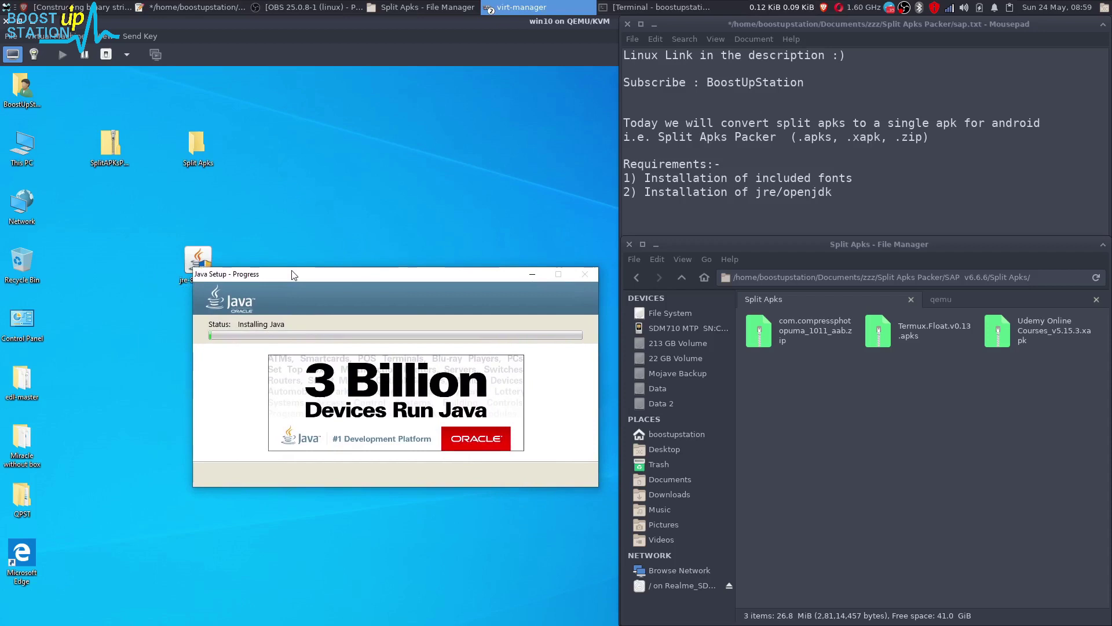
left_click_drag(255, 276, 241, 311)
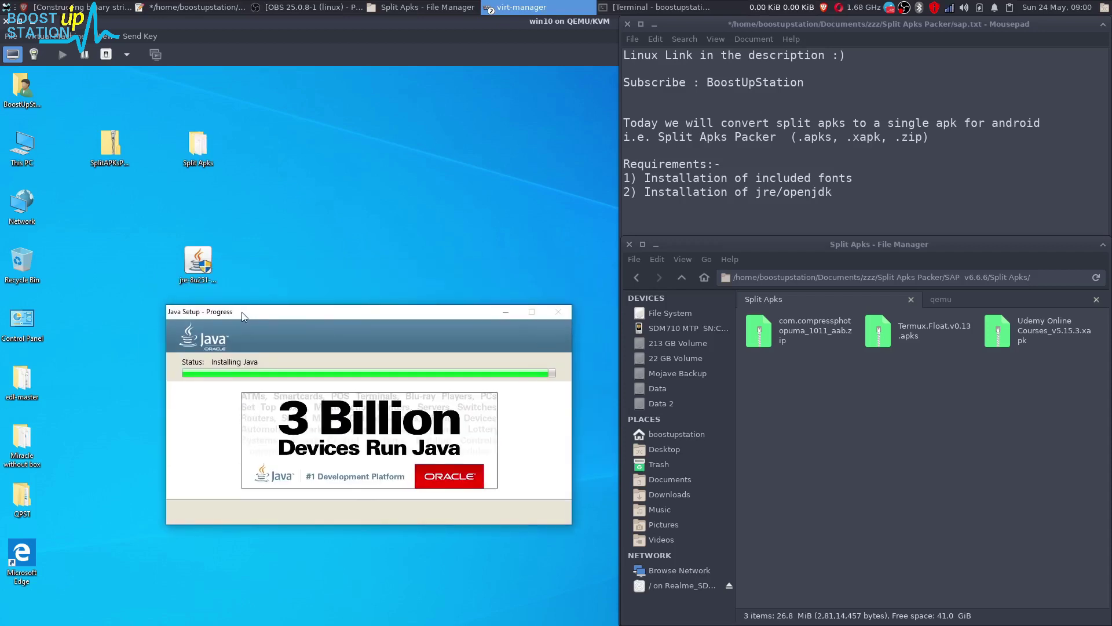
double_click(109, 154)
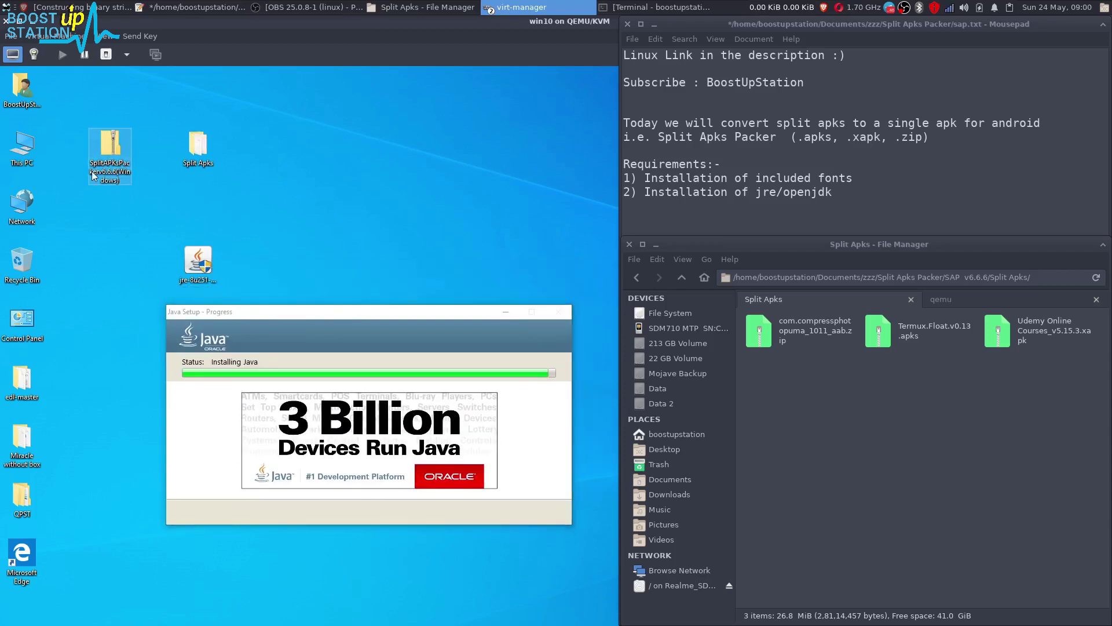
Step: Extract the whole SplitAPKsPacker zip archive to the desktop
right_click(110, 164)
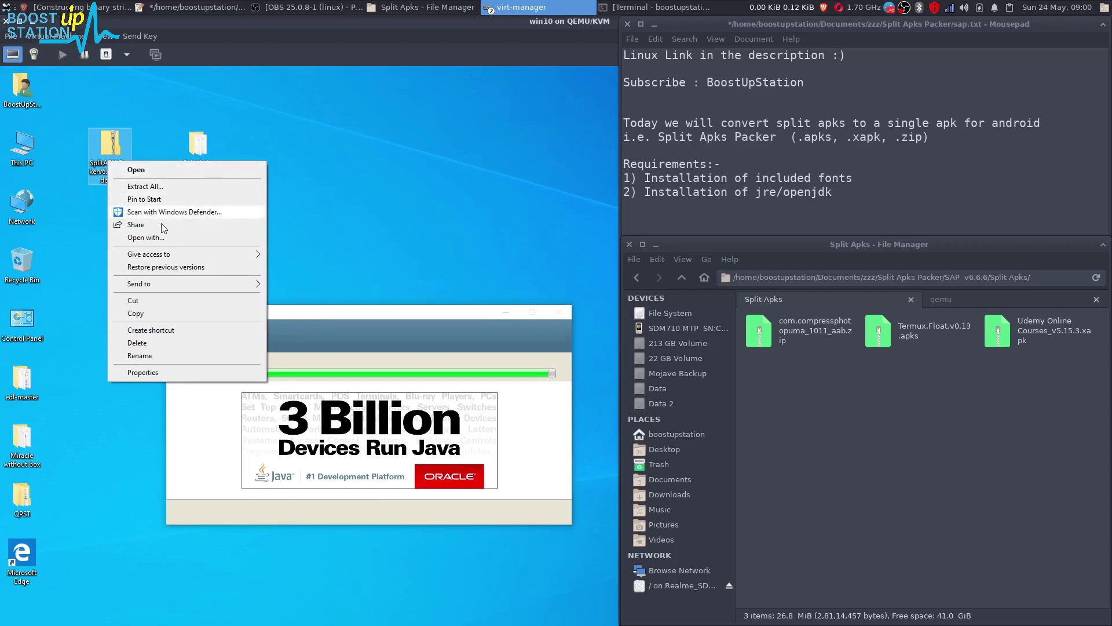
left_click(173, 187)
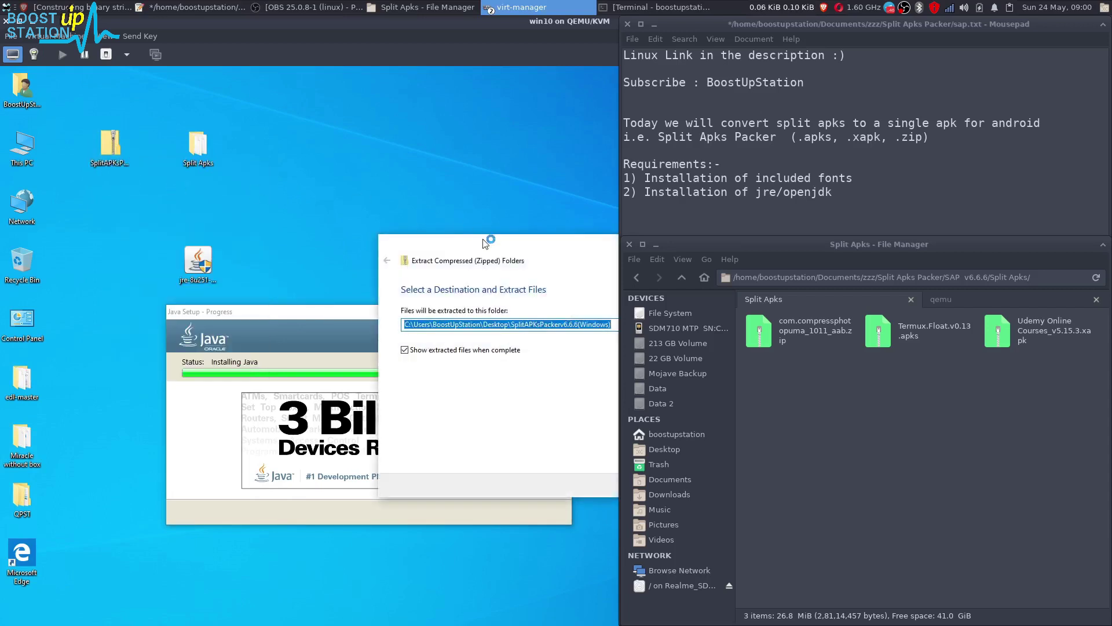
left_click(228, 328)
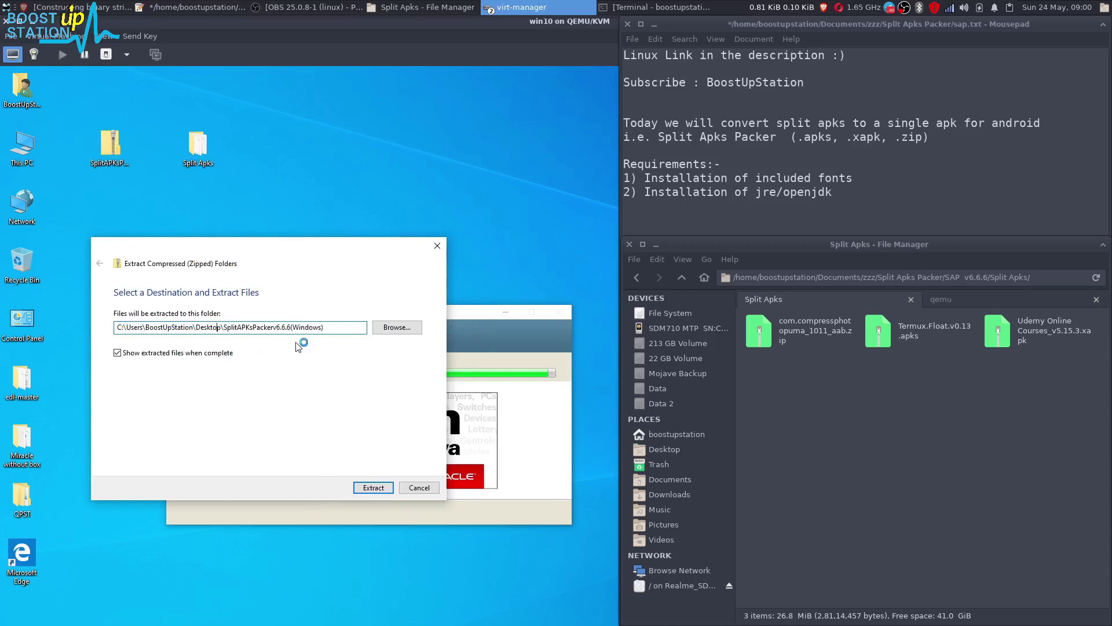
left_click(373, 488)
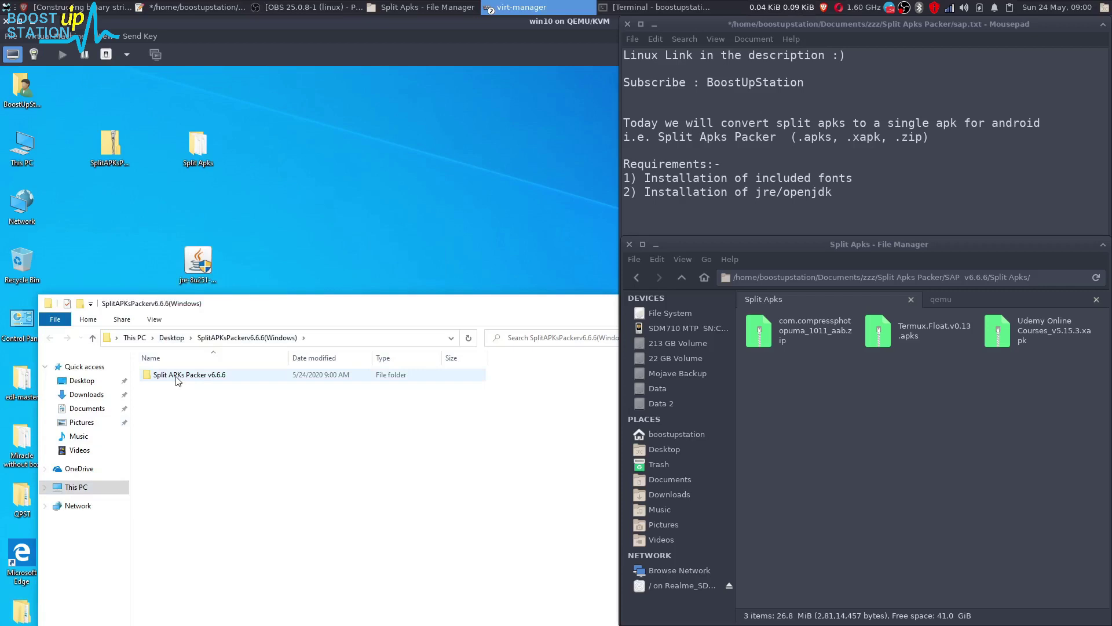
Step: Open the Split APKs Packer v6.6.6 folder, select sap, and resize Explorer beside Java Setup
left_click(178, 377)
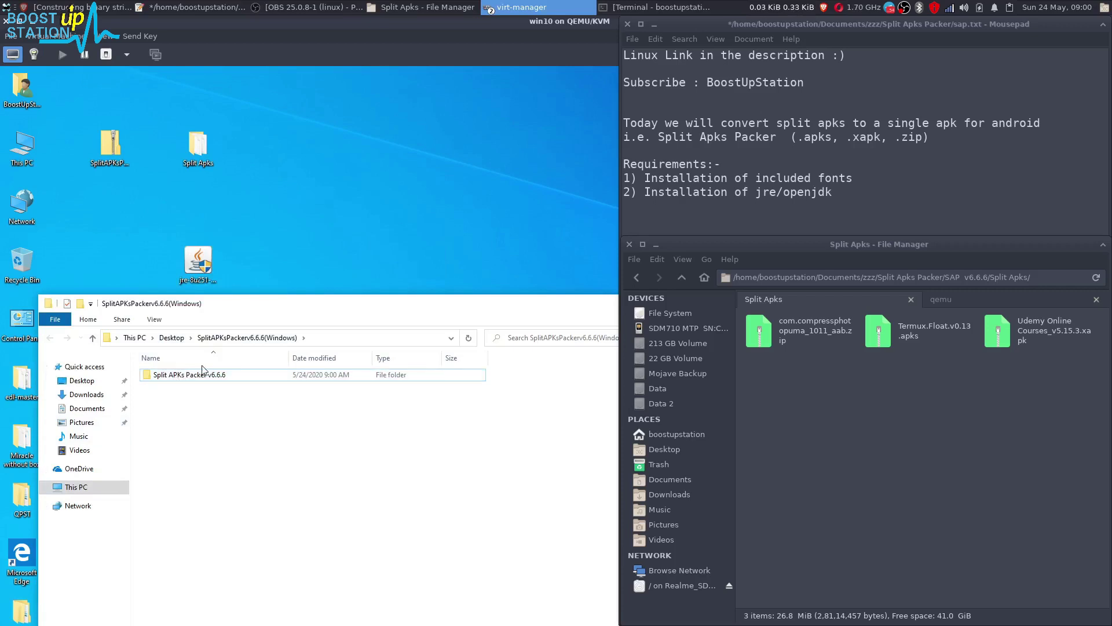
double_click(193, 376)
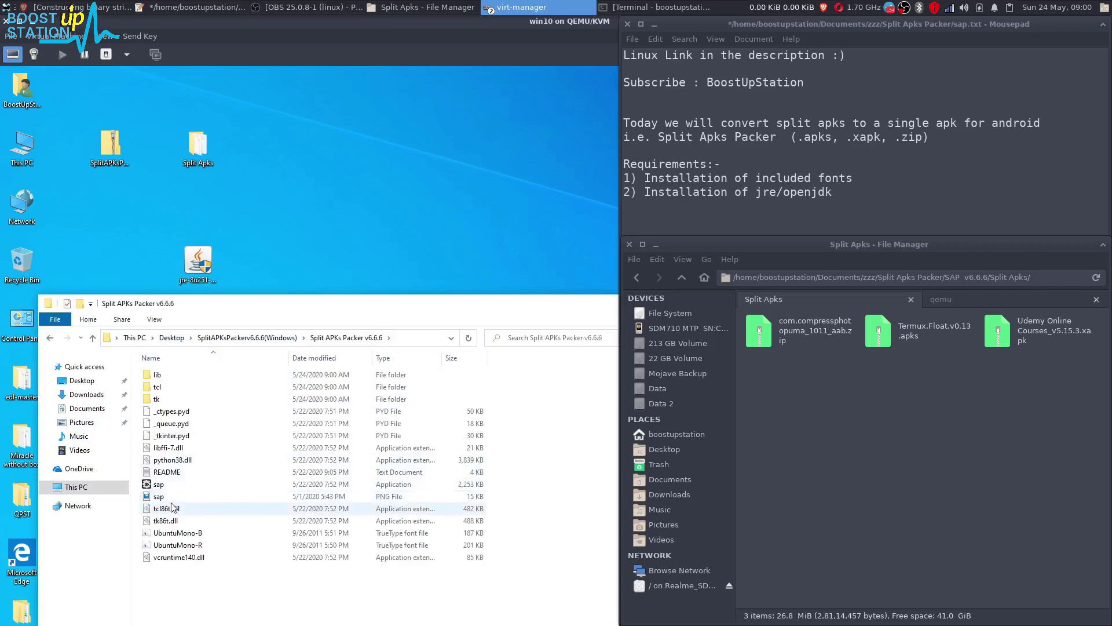
left_click(163, 485)
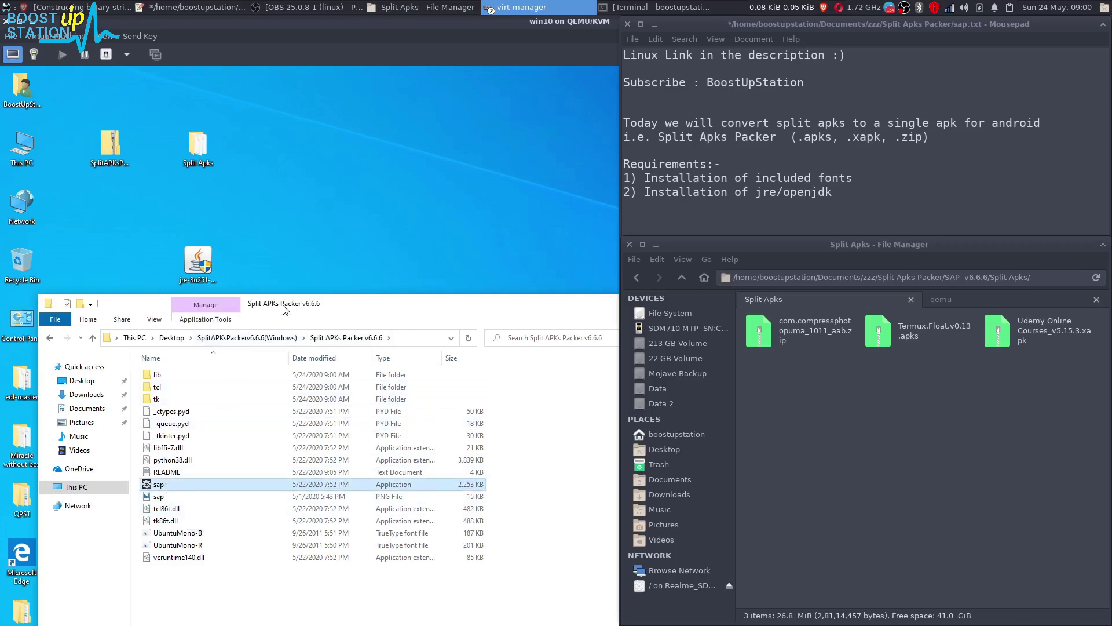
left_click_drag(283, 309, 205, 441)
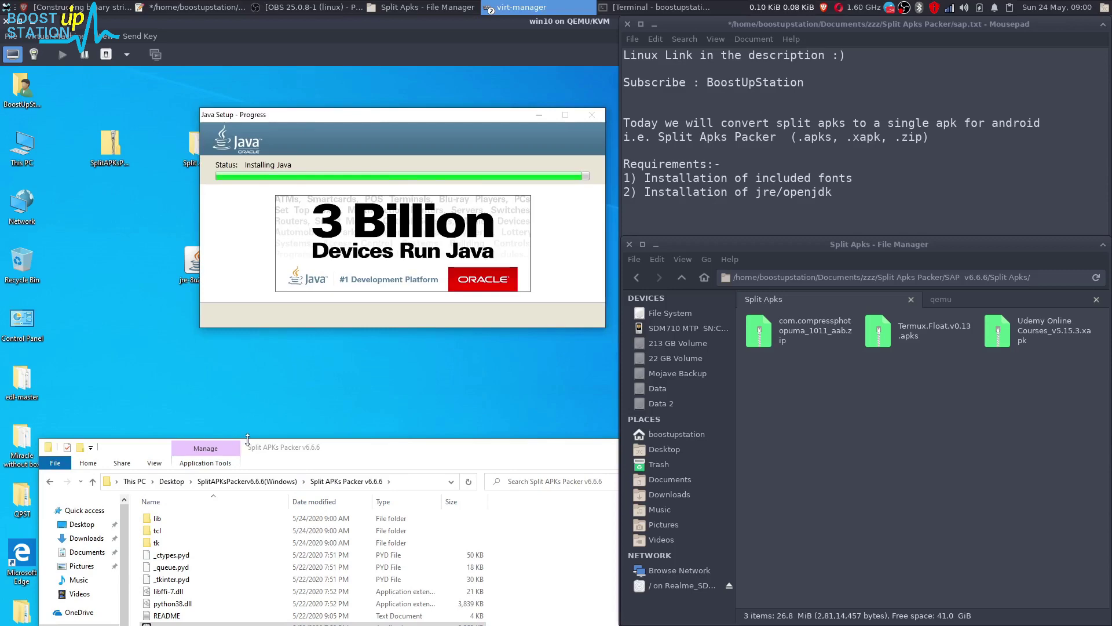
mouse_move(247, 439)
left_mouse_down()
mouse_move(249, 287)
mouse_move(250, 341)
left_mouse_up()
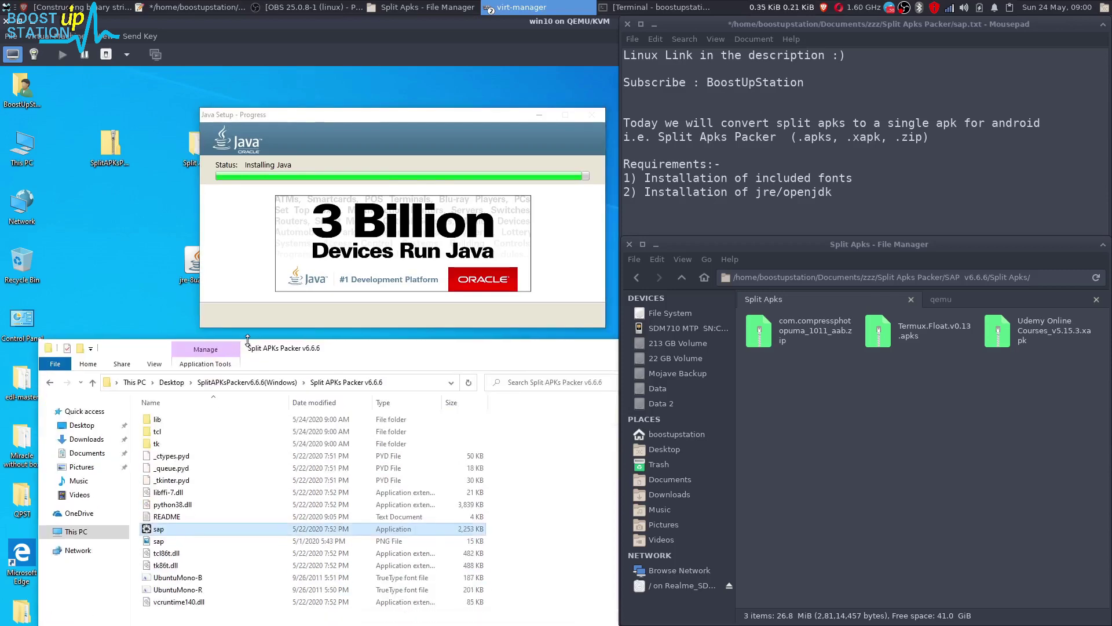
Step: Arrange the Explorer window and close the finished Java Setup dialog
left_click(177, 576)
left_click(177, 589)
left_click_drag(236, 351, 186, 177)
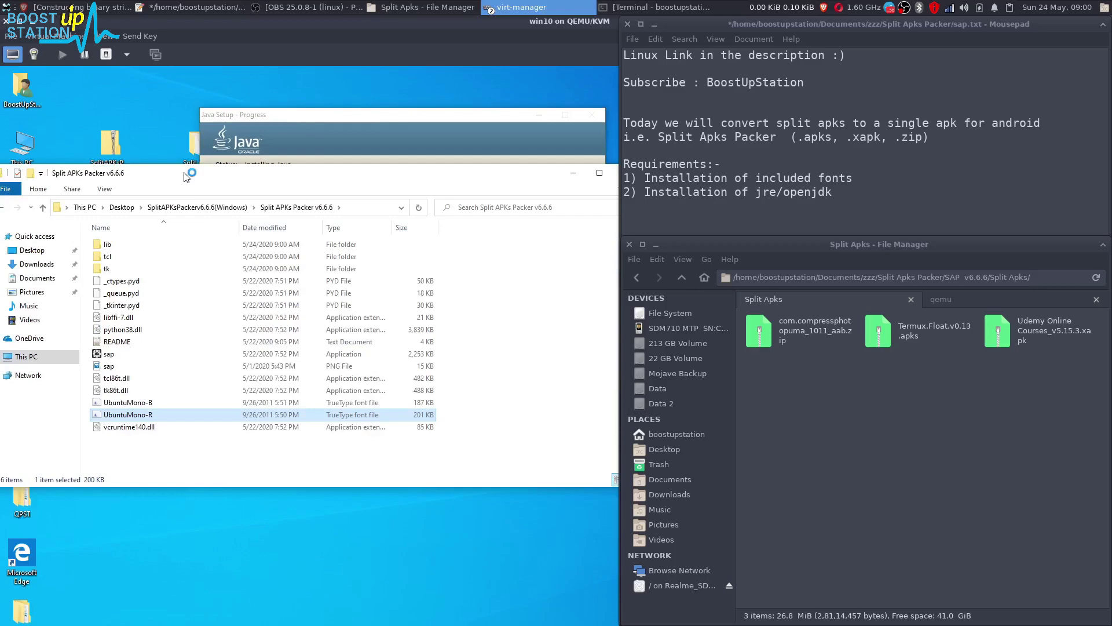
left_click(145, 403)
mouse_move(256, 178)
left_mouse_down()
mouse_move(260, 483)
mouse_move(266, 313)
mouse_move(138, 295)
left_mouse_up()
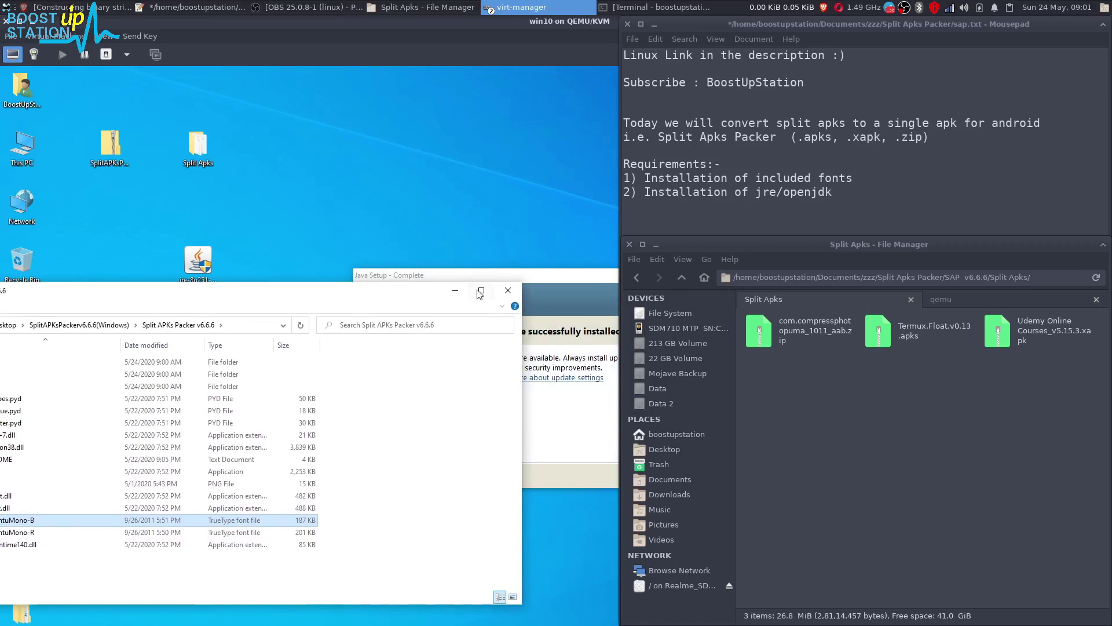
left_click_drag(497, 276, 283, 222)
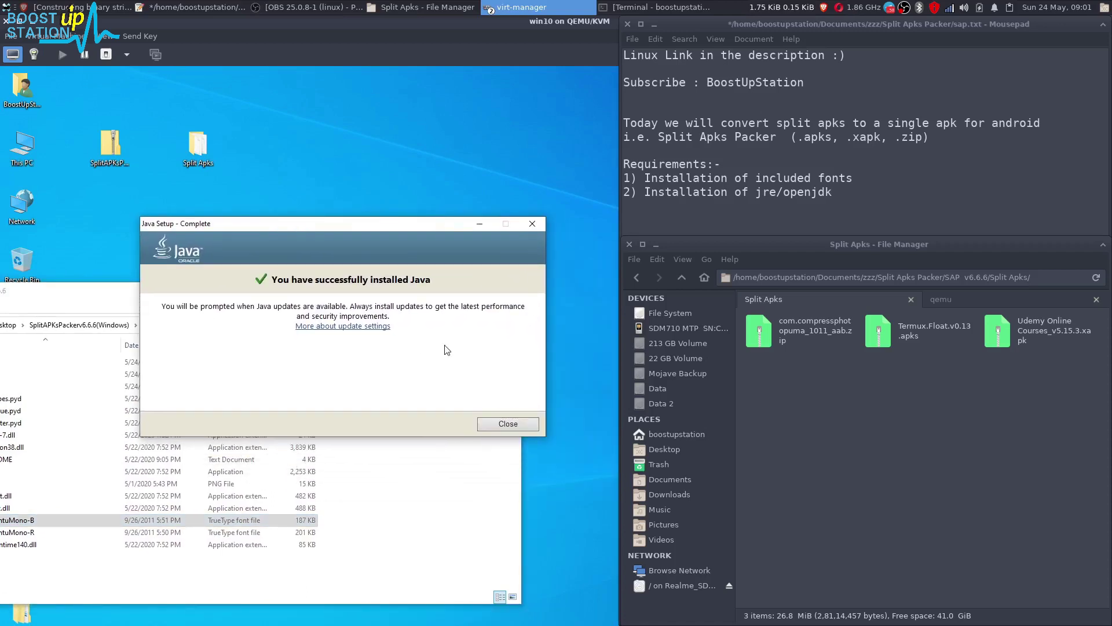
left_click(507, 424)
mouse_move(378, 300)
left_mouse_down()
mouse_move(490, 206)
mouse_move(524, 205)
left_mouse_up()
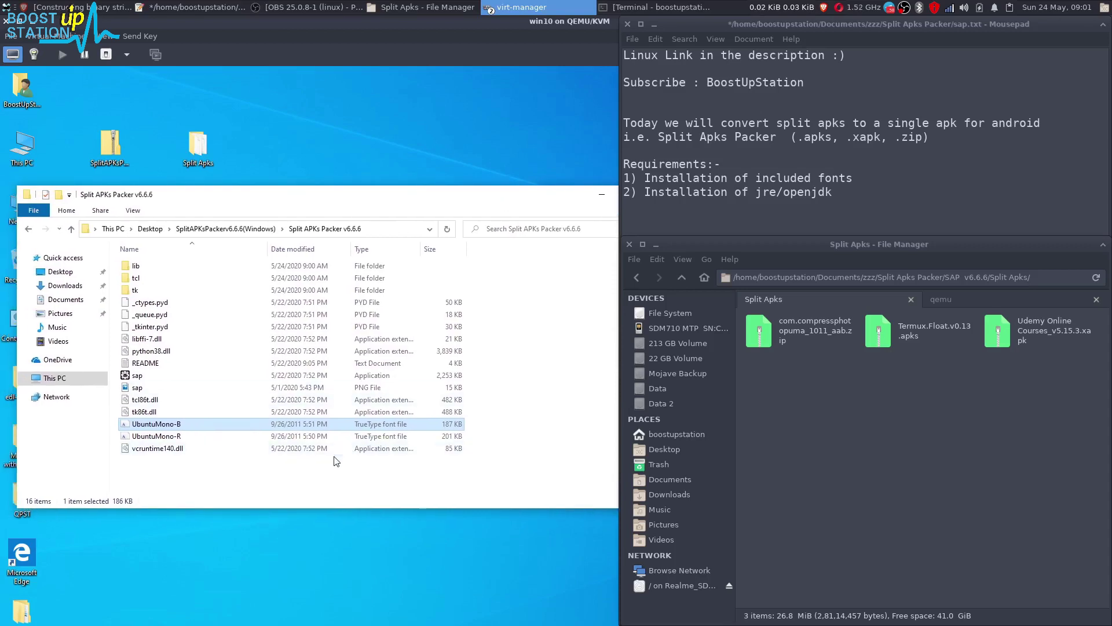
Step: Install the UbuntuMono-B and UbuntuMono-R fonts
right_click(169, 429)
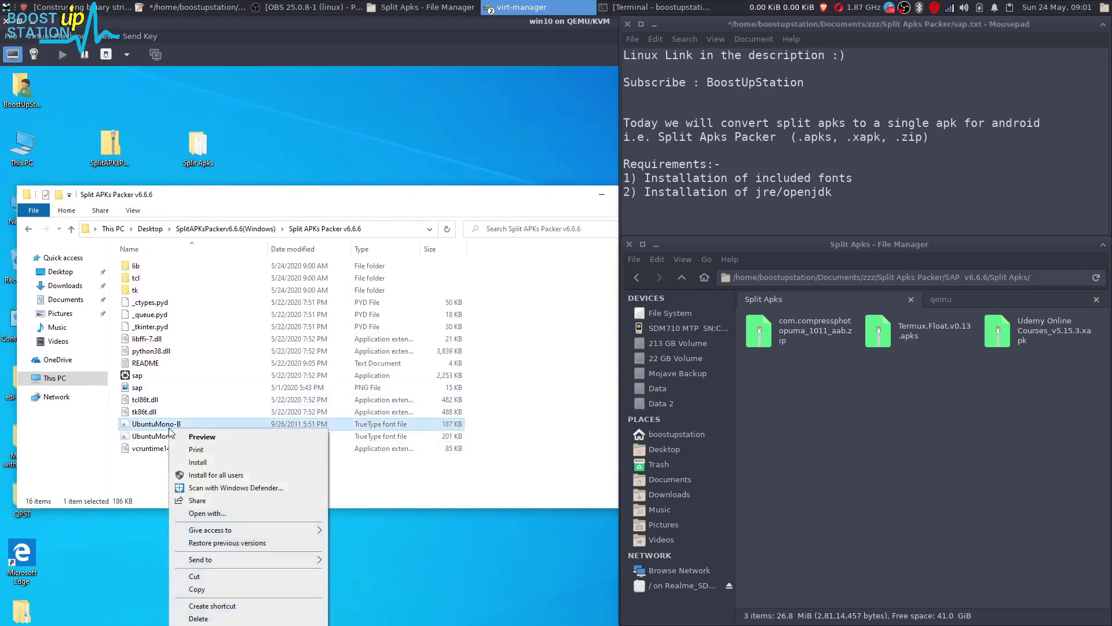
left_click(198, 461)
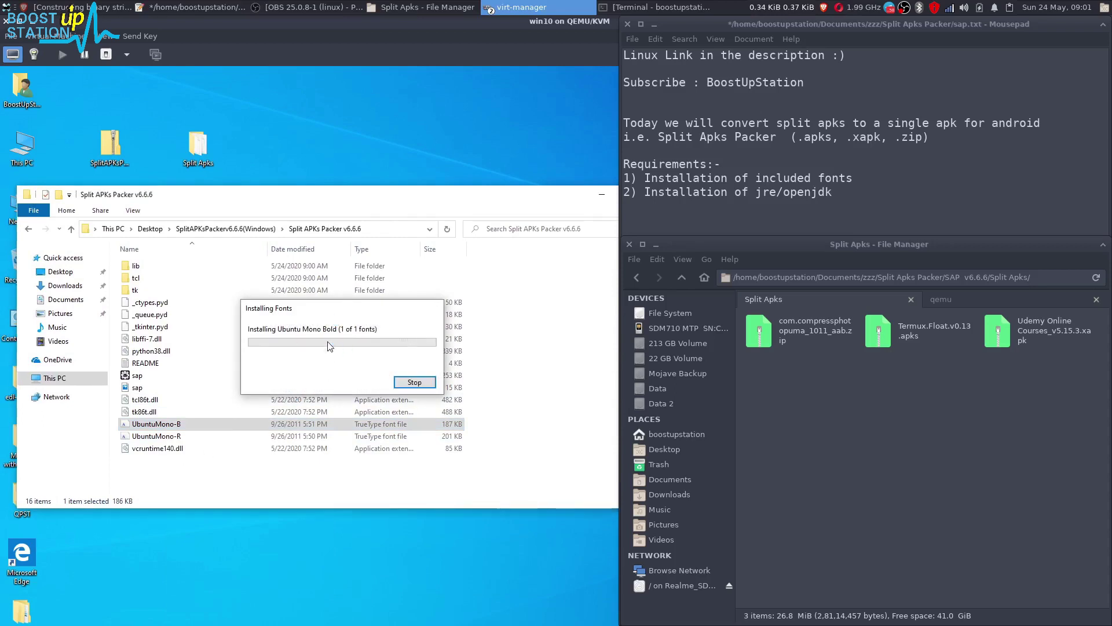
left_click(162, 436)
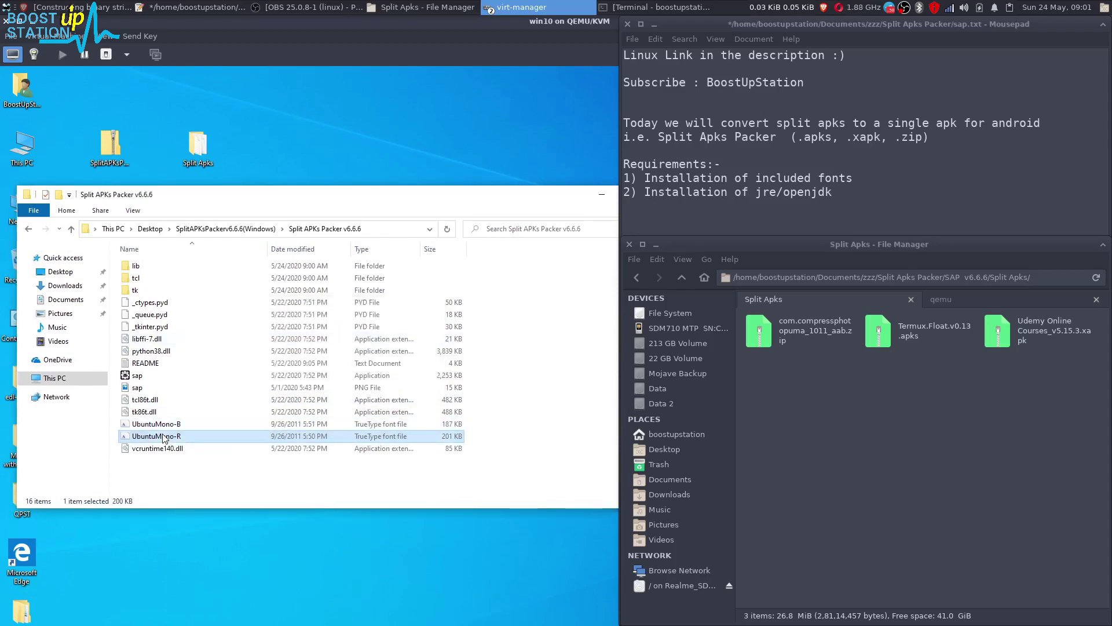
right_click(163, 437)
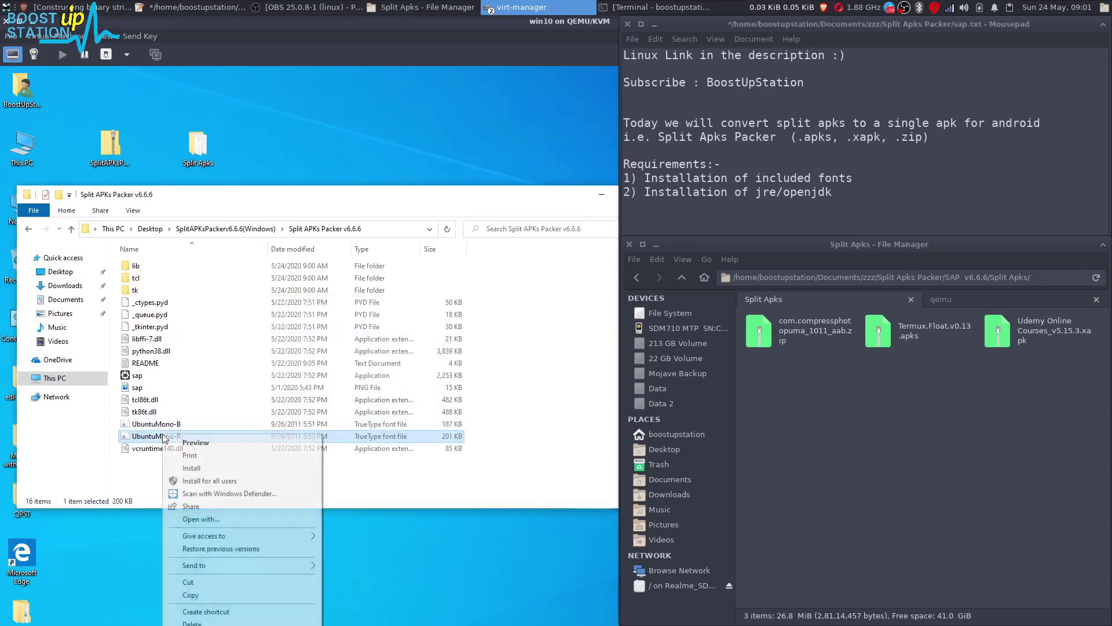
left_click(199, 468)
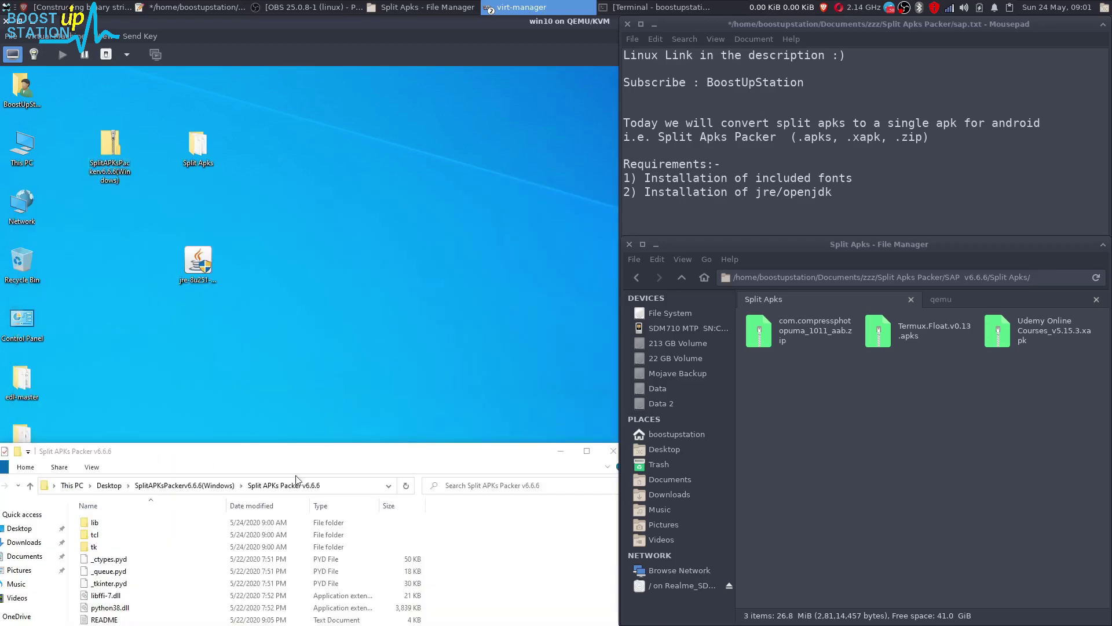
Step: Reposition the Explorer window and select the sap application
left_click_drag(294, 452, 341, 279)
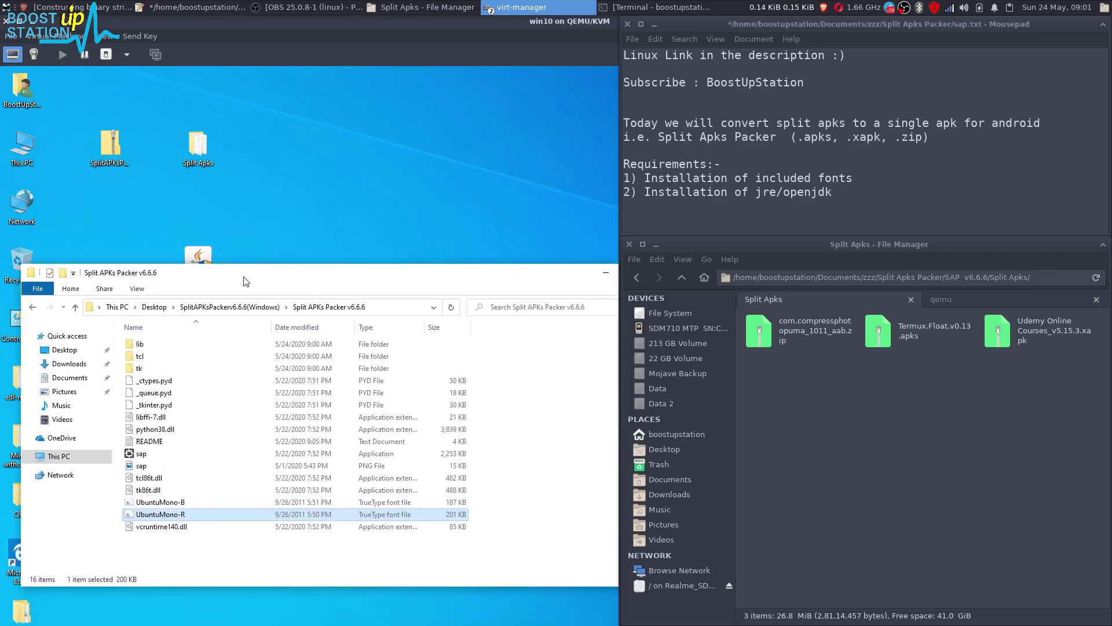
left_click_drag(245, 278, 236, 232)
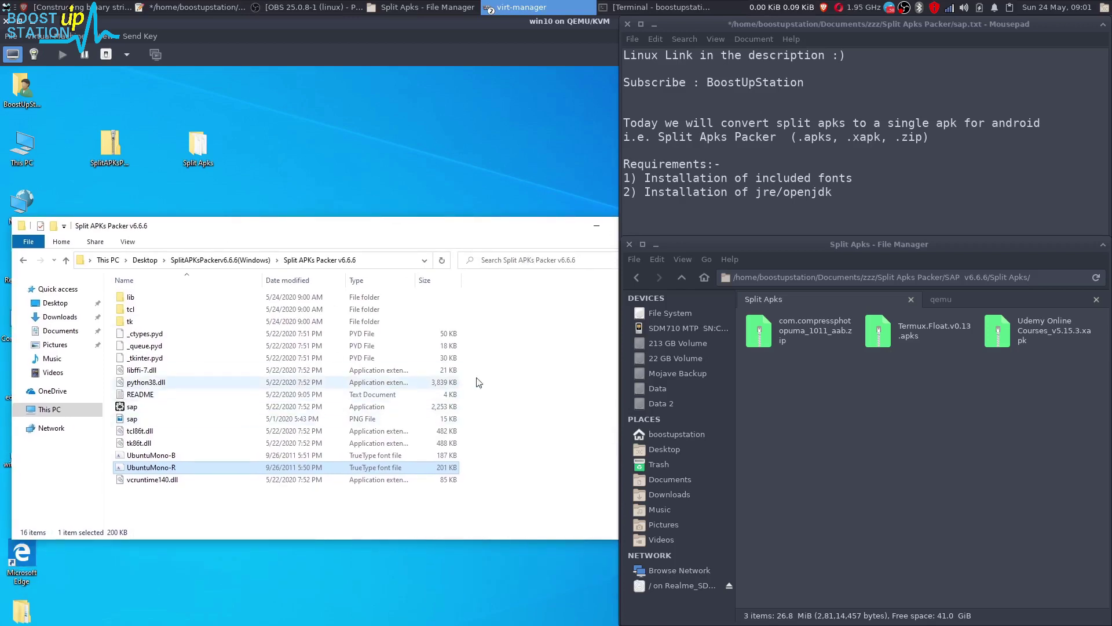
left_click(182, 443)
left_click(177, 408)
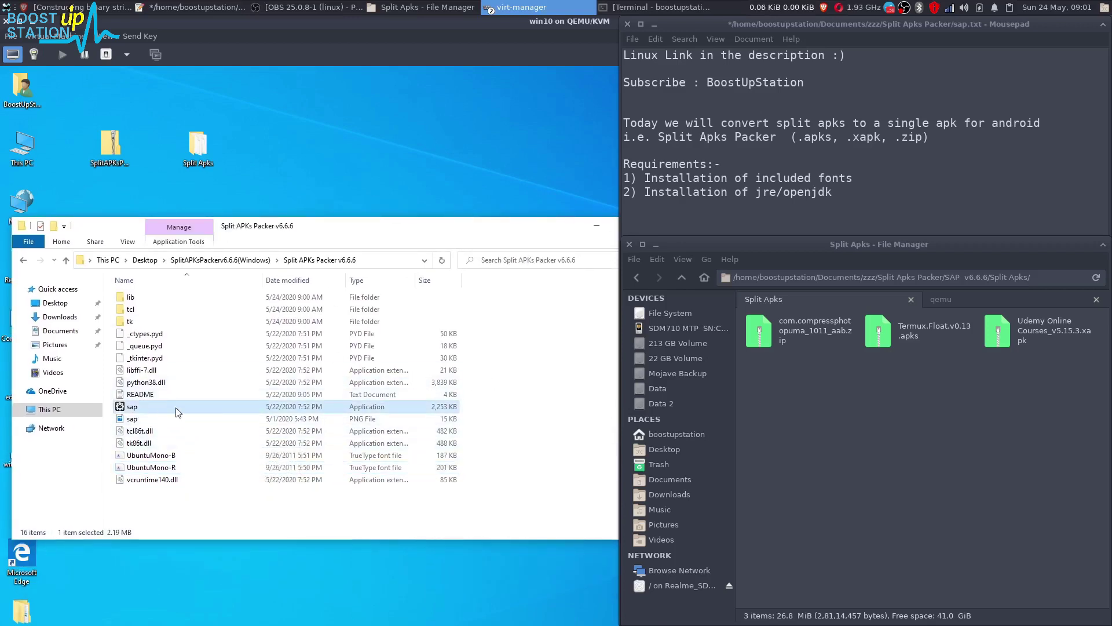
Step: Launch sap.exe, hide Explorer, and move the Split APKs Packer window down and right
double_click(133, 408)
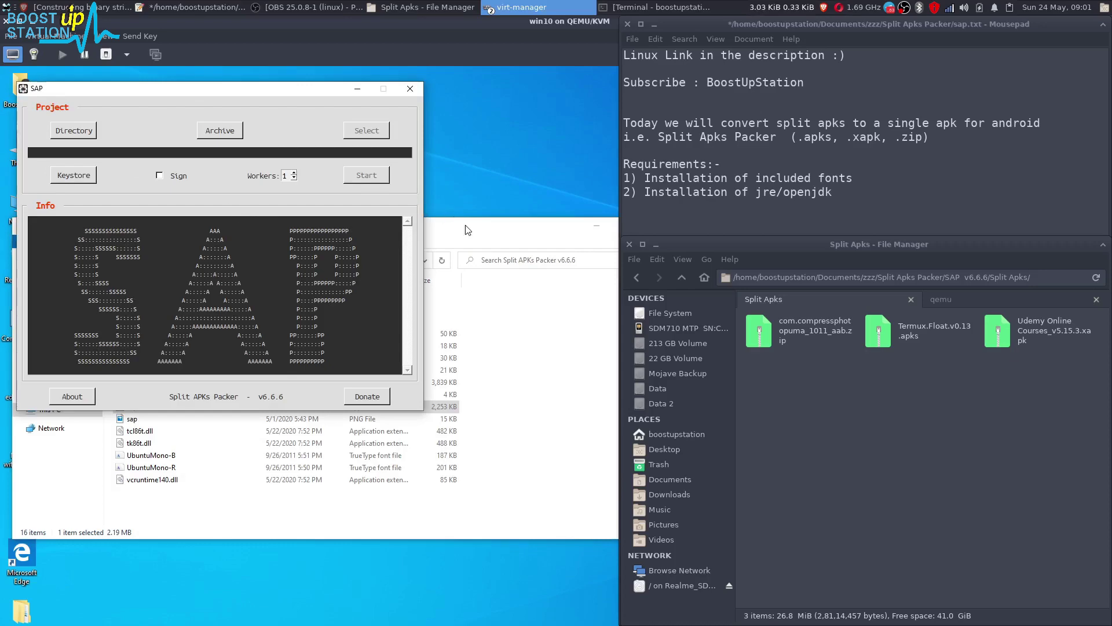
left_click(466, 229)
left_click(594, 239)
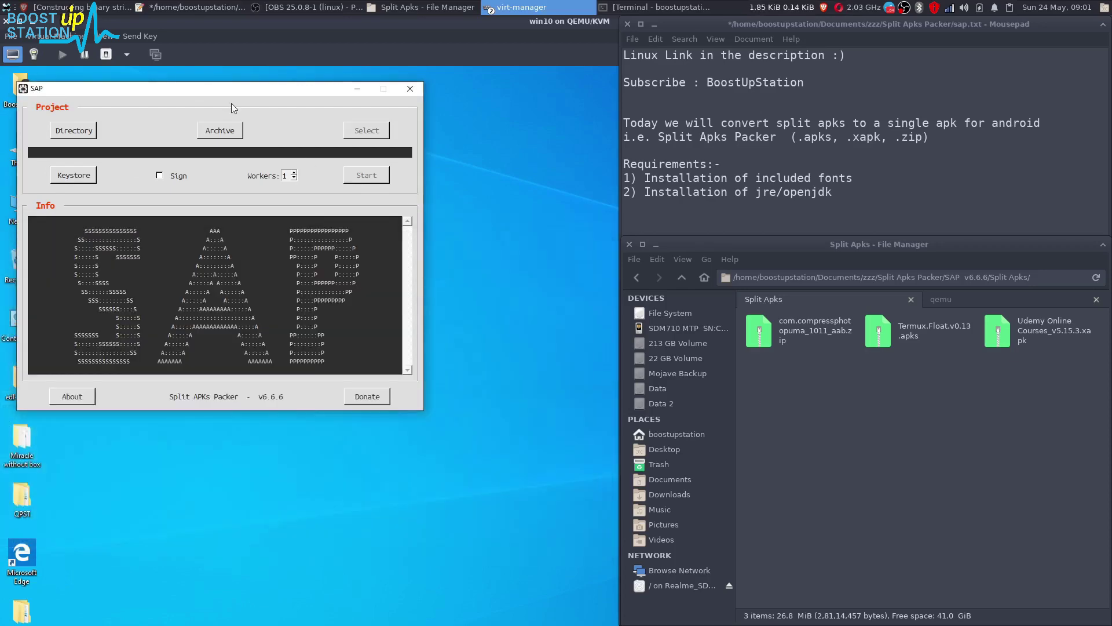
left_click_drag(232, 88, 305, 234)
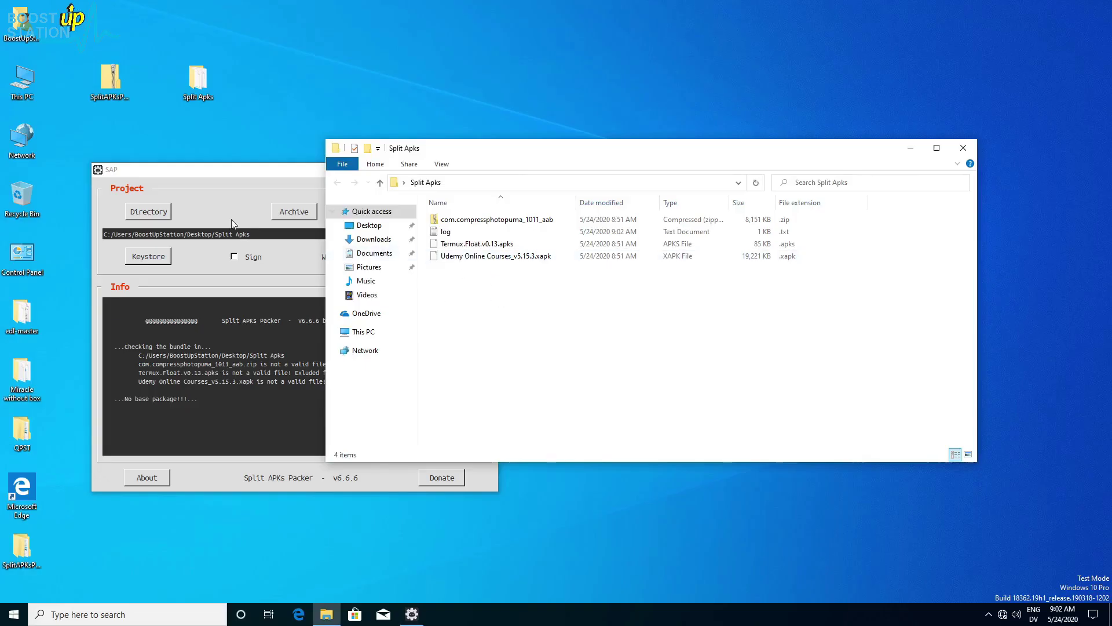
Step: Start choosing an archive bundle in Split APKs Packer and show its file-type filters
left_click(311, 216)
left_click(311, 216)
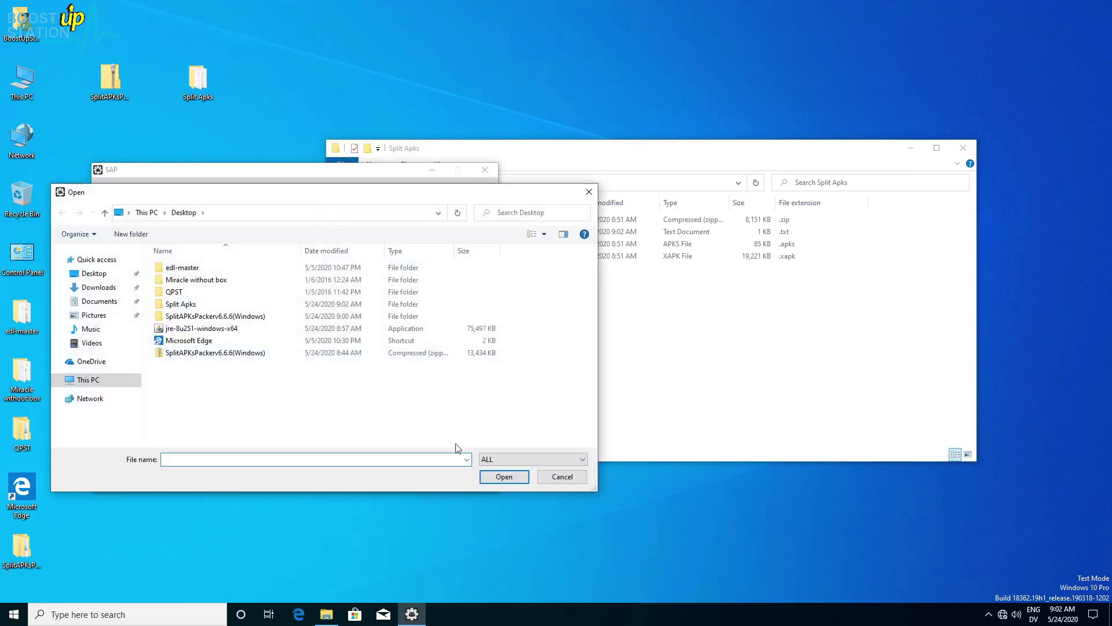
left_click(569, 460)
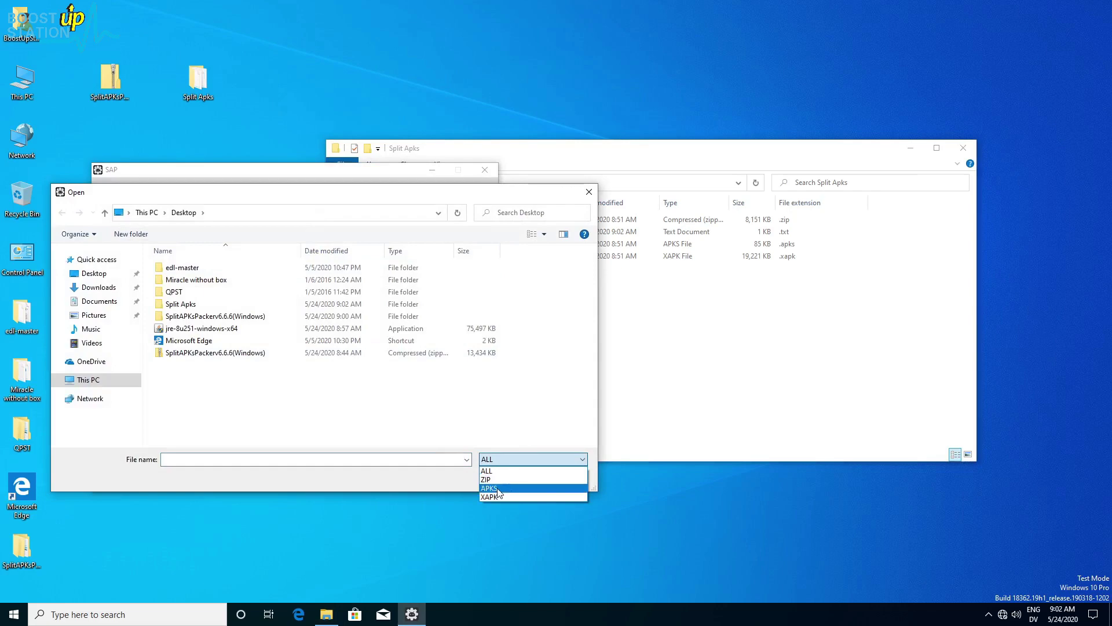
Step: Inspect the base and config APKs inside the com.compressphotopuma_1011_aab zip
left_click(741, 324)
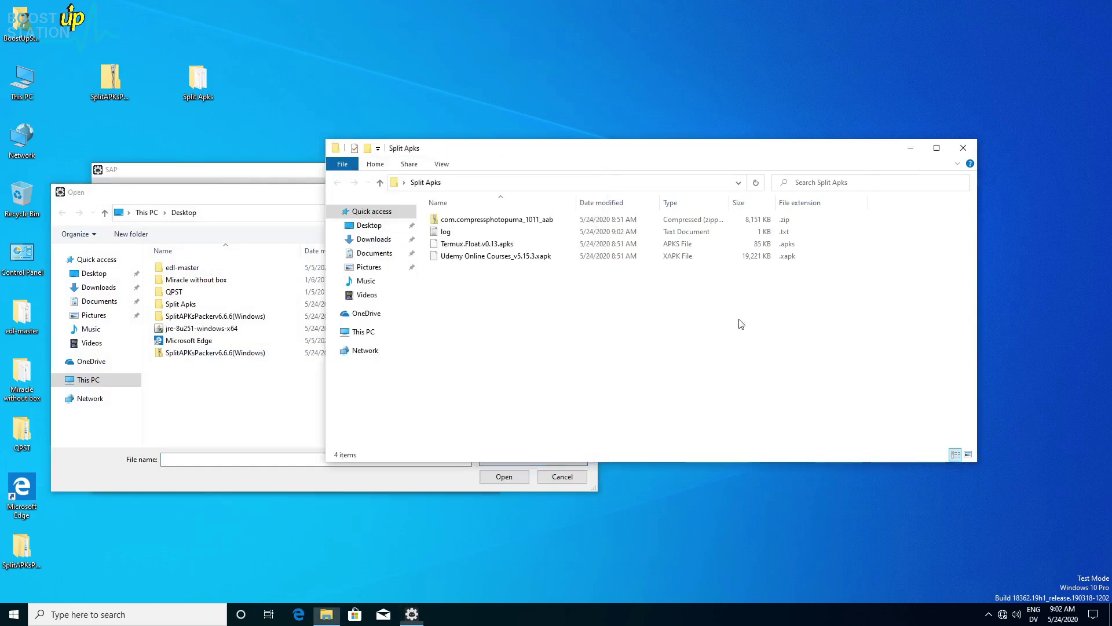
left_click(514, 221)
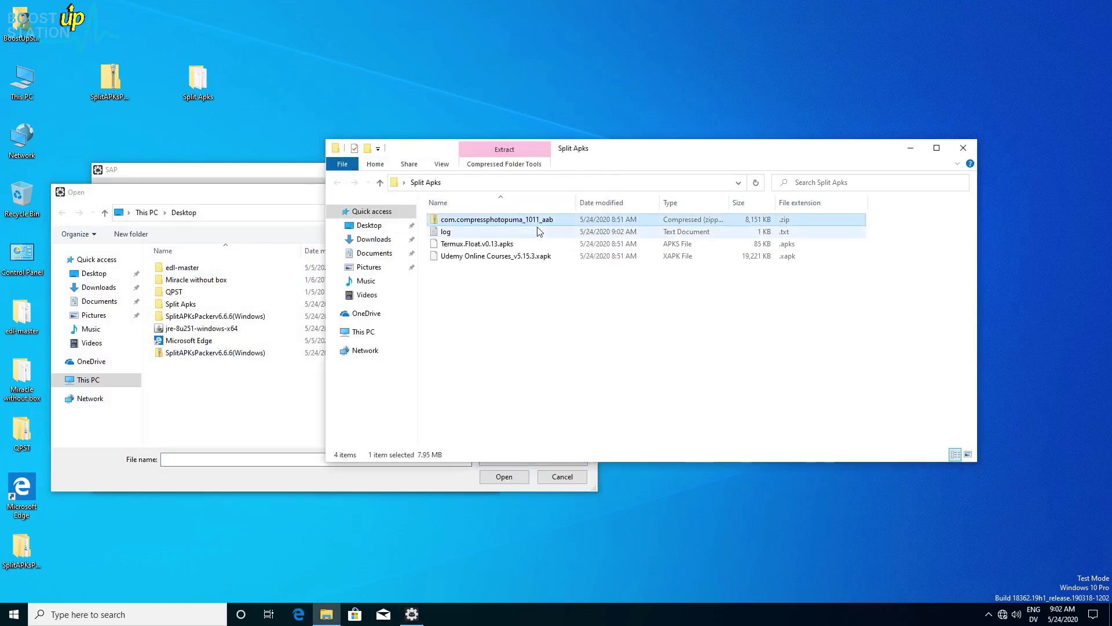
double_click(528, 220)
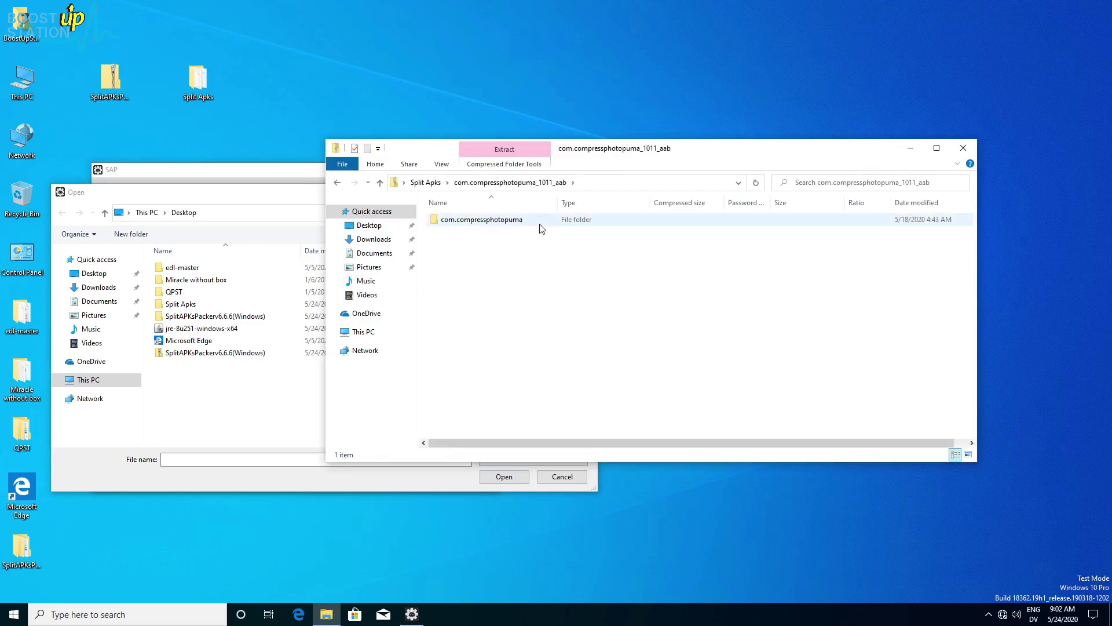
double_click(538, 222)
left_click(491, 245)
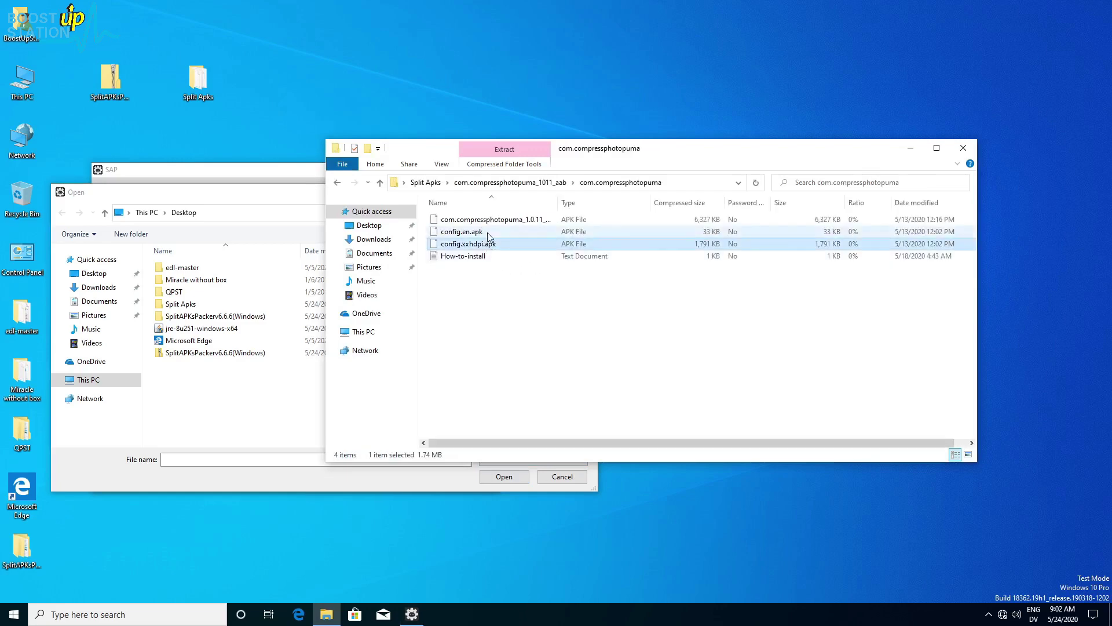
left_click(497, 220)
left_click(498, 328)
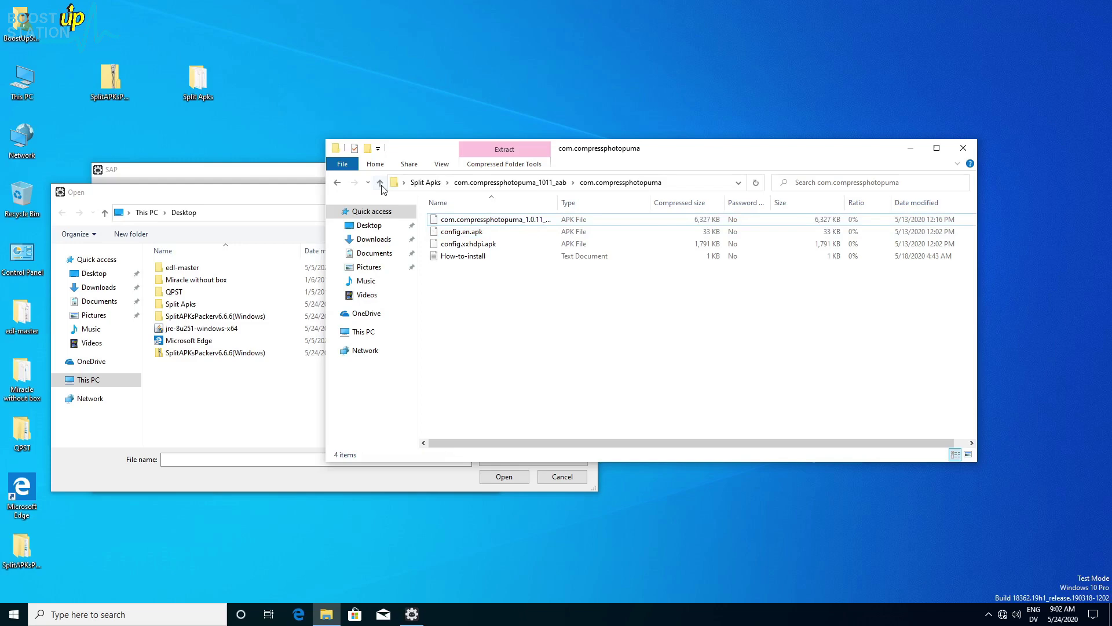
Step: Return to the Desktop's Split Apks folder, select the zip, and move Explorer right
double_click(380, 182)
left_click(379, 183)
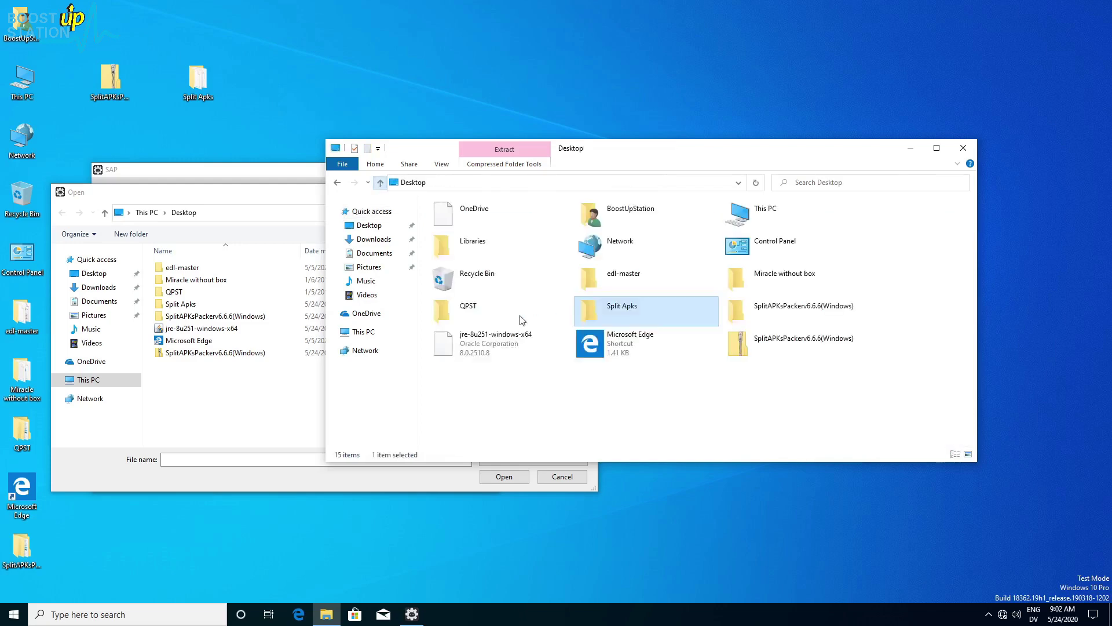
double_click(601, 308)
left_click(600, 222)
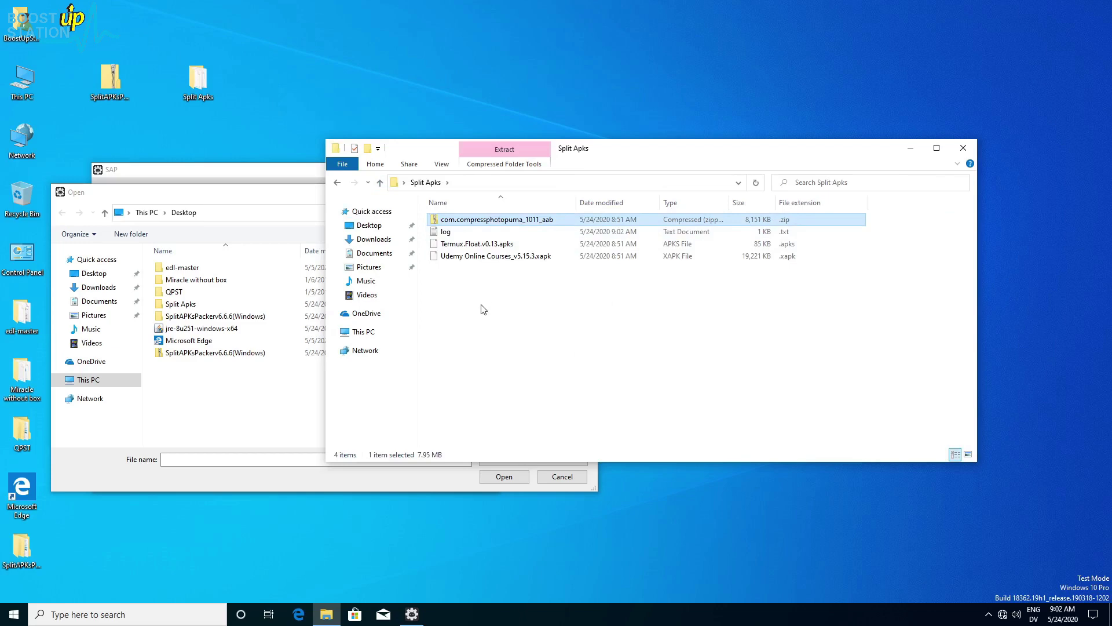
left_click_drag(517, 153, 618, 129)
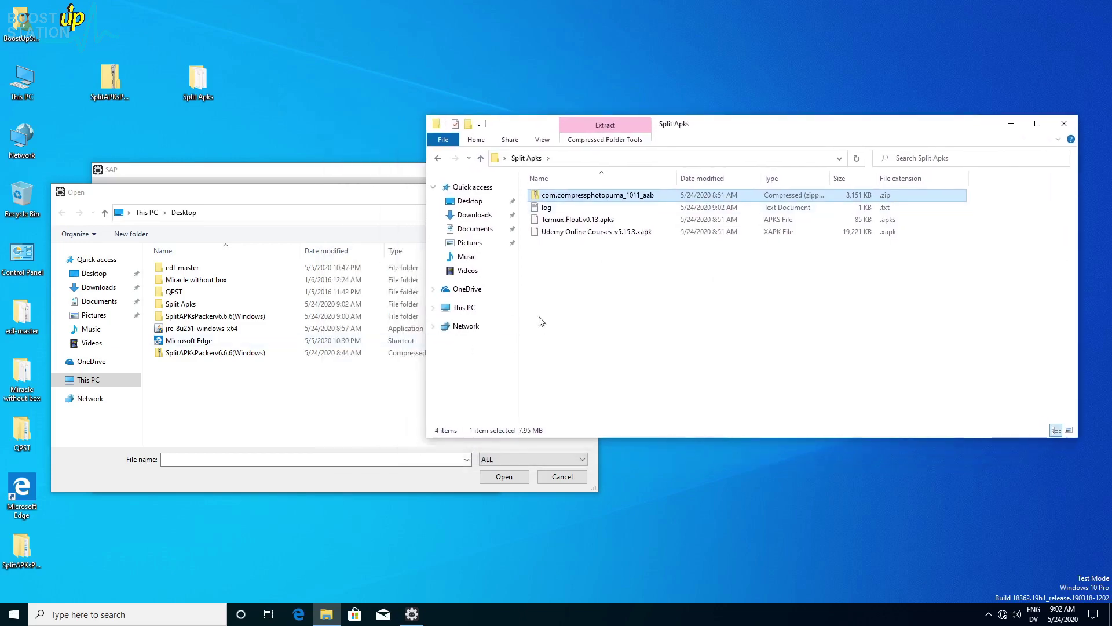
Step: Load com.compressphotopuma_1011_aab.zip from Split Apks into the packer
left_click(302, 393)
left_click(522, 459)
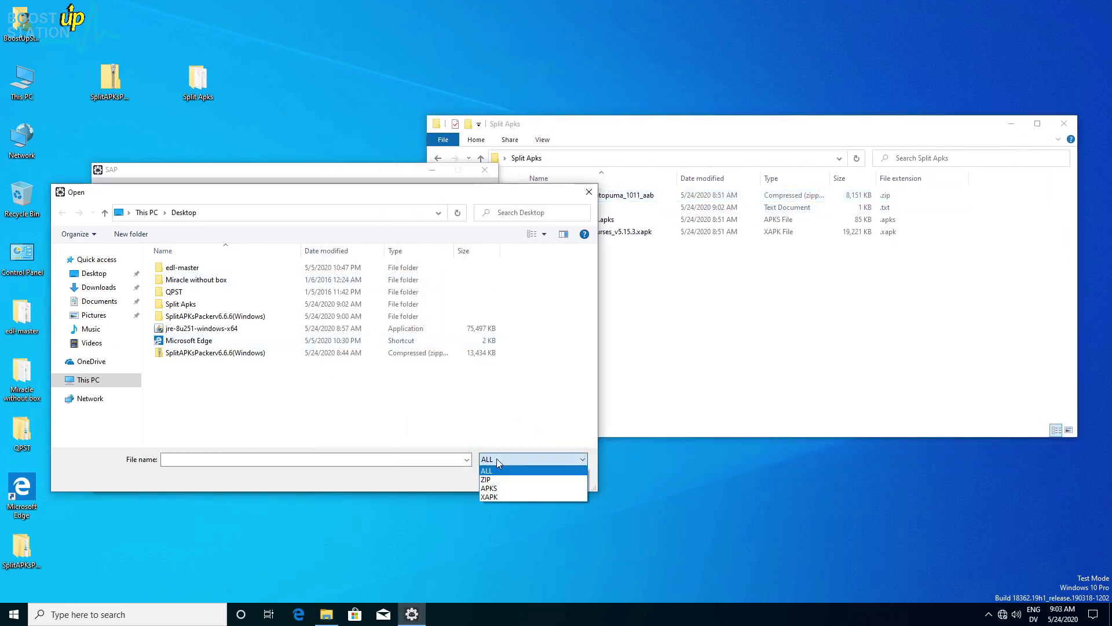
left_click(487, 459)
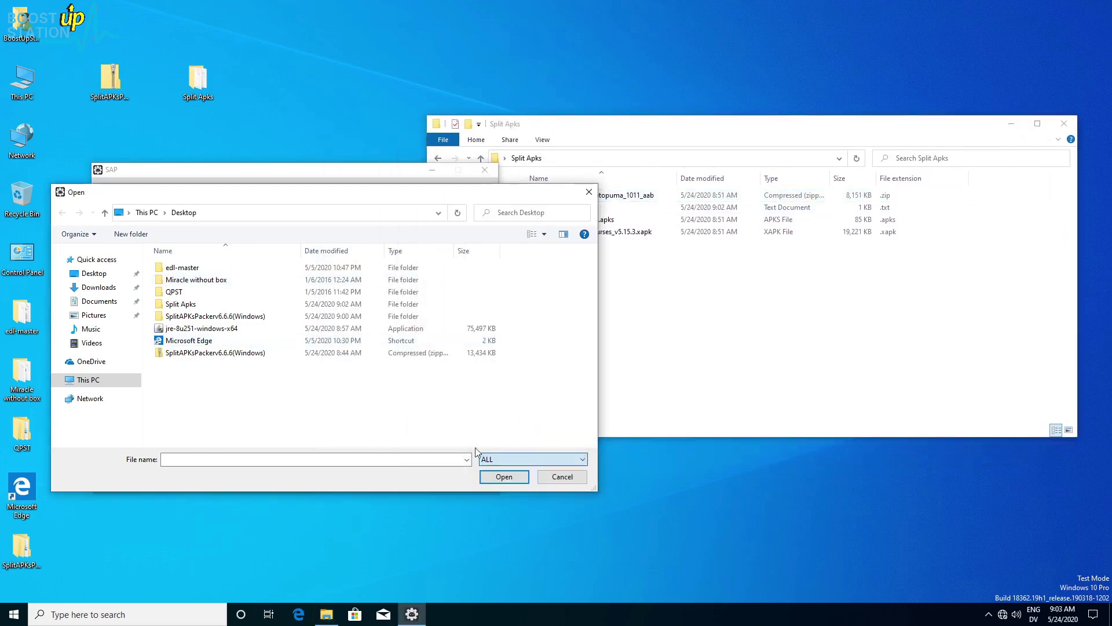
double_click(208, 304)
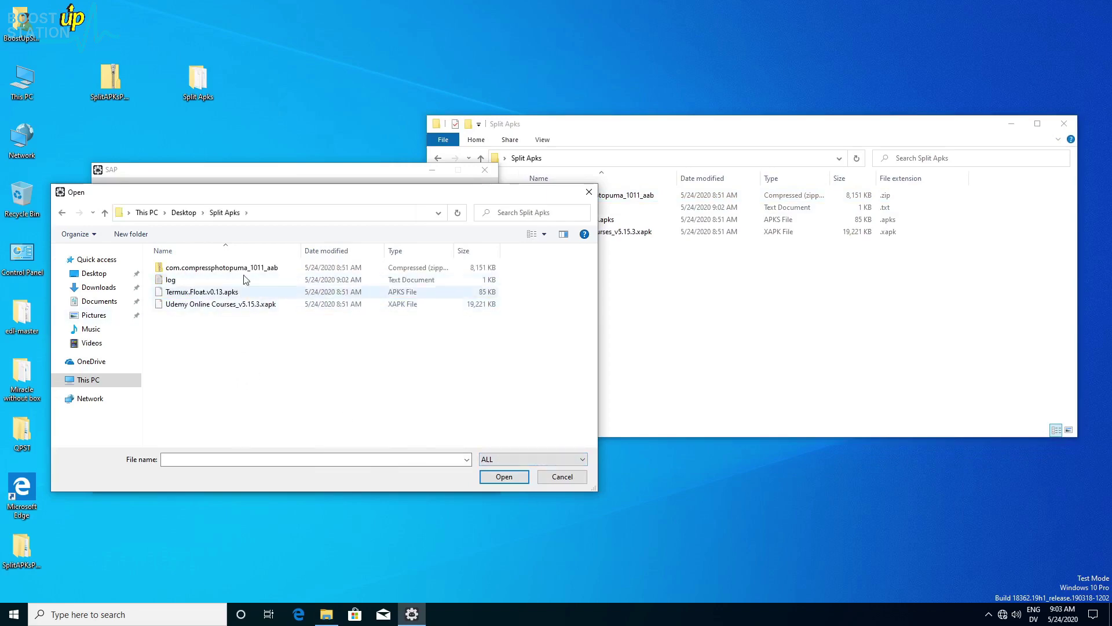
left_click(228, 268)
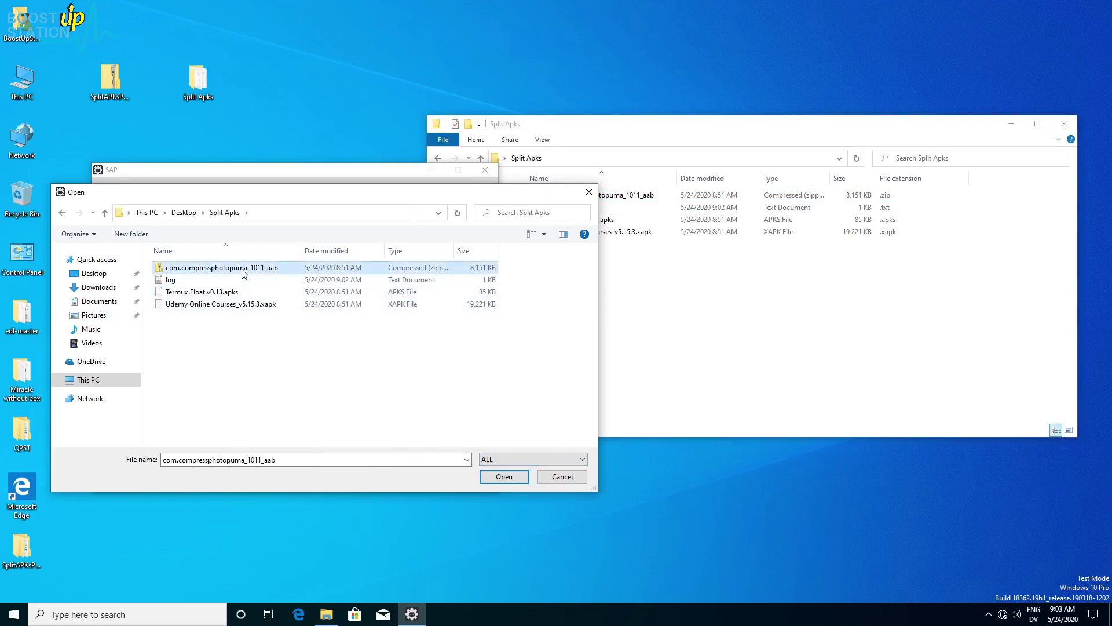
left_click(502, 476)
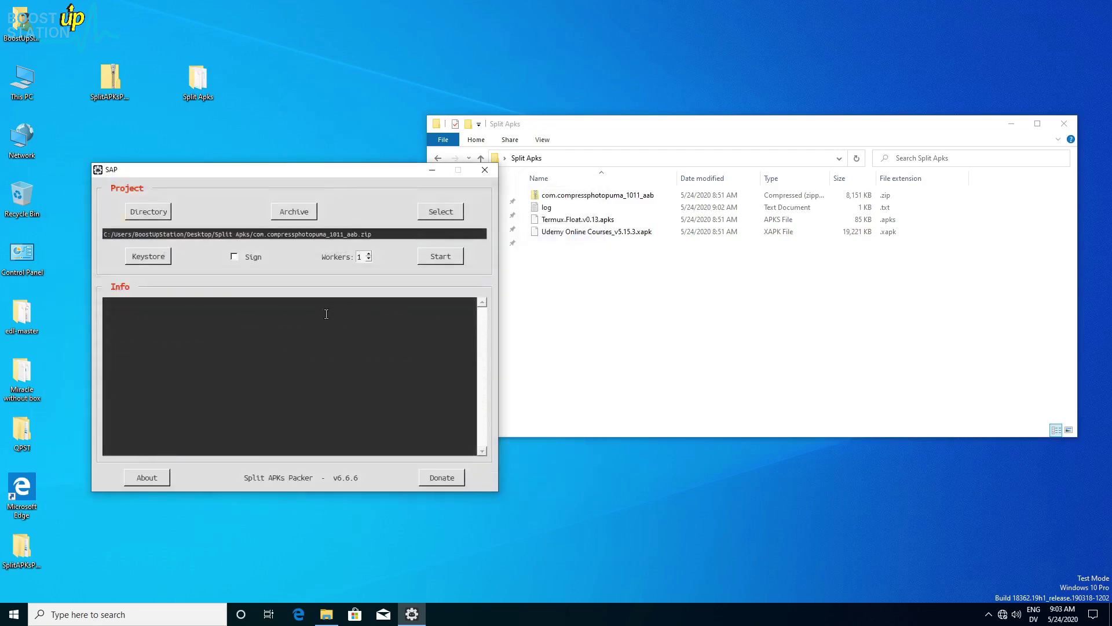
Step: Browse the new SAP_Project's com.compressphotopuma folder in Explorer, then return to Split Apks
left_click(702, 388)
double_click(648, 196)
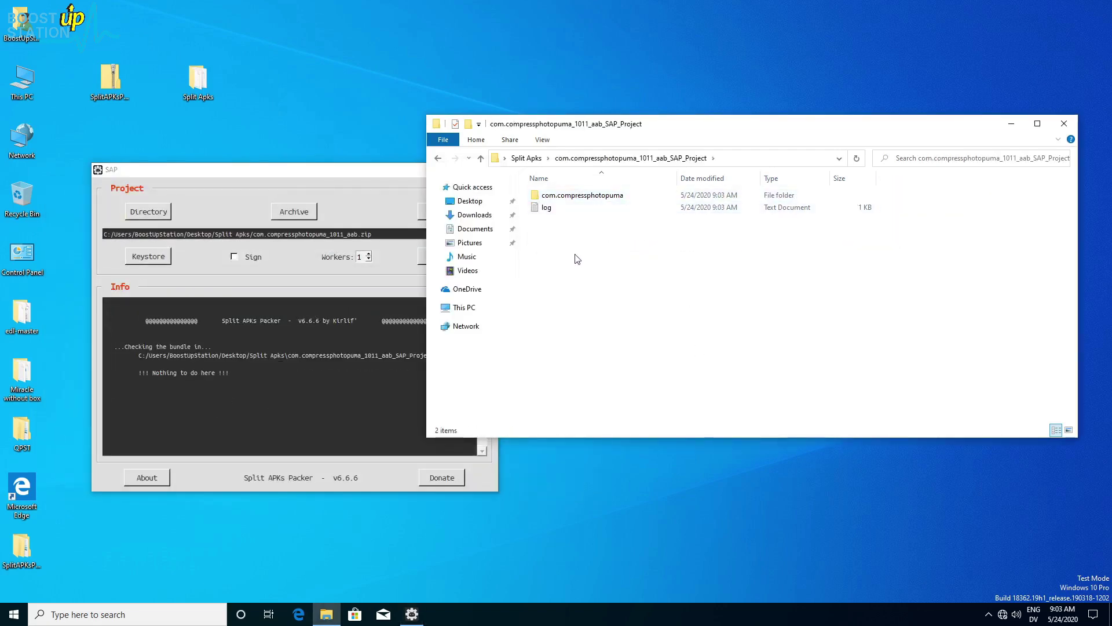
double_click(588, 195)
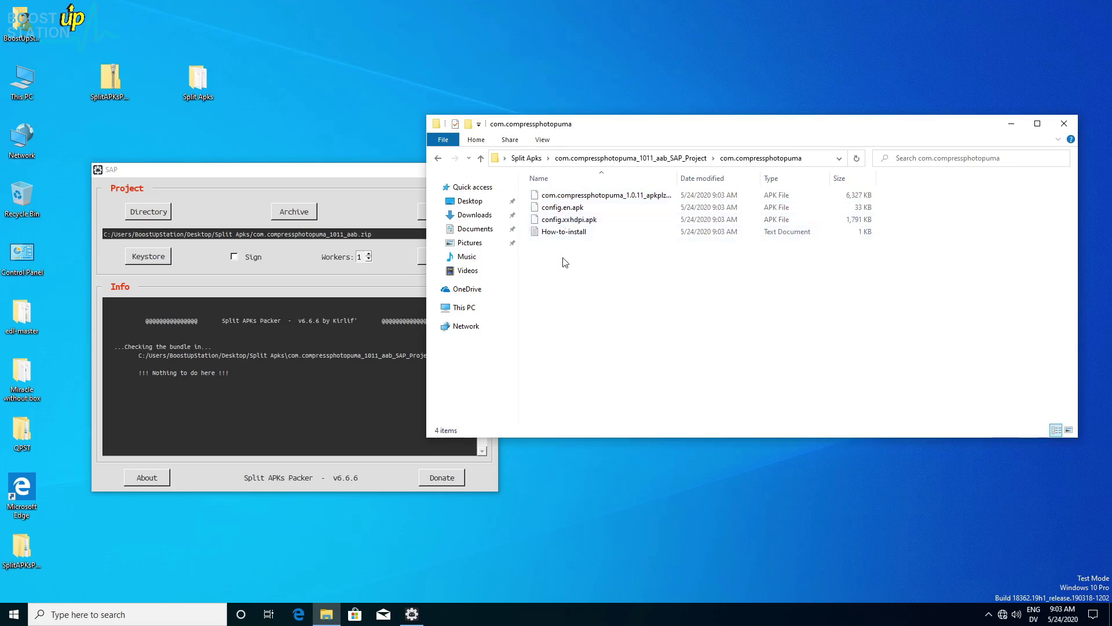
left_click_drag(562, 261, 569, 193)
left_click(564, 243)
left_click(481, 157)
left_click(480, 157)
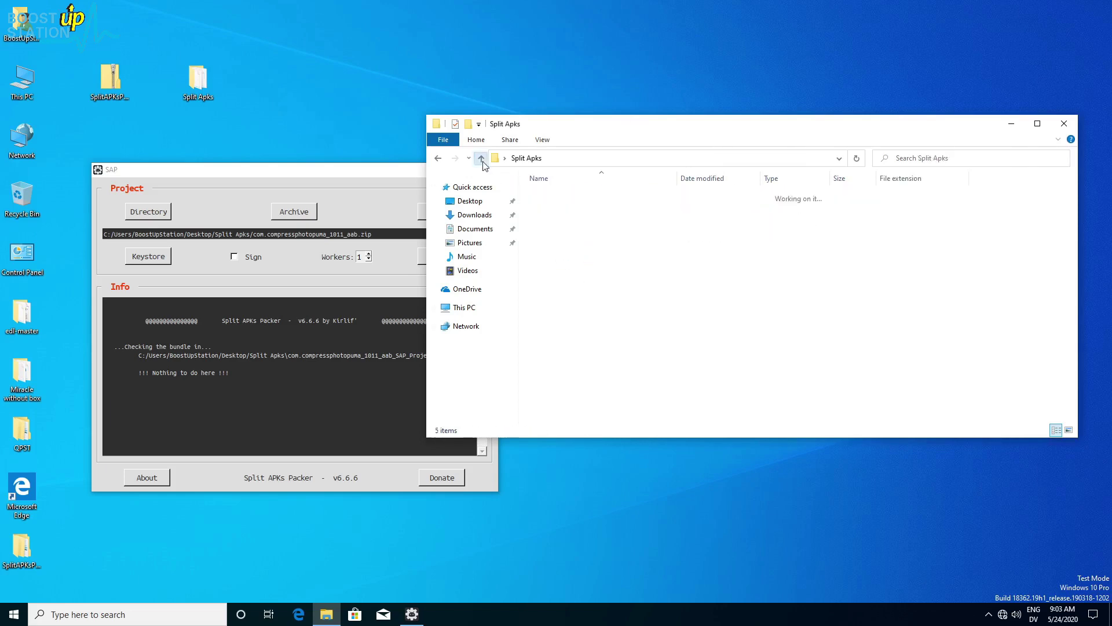
Step: Select com.compressphotopuma inside the SAP_Project folder as the project, showing 3 packages, version 1.0.11
left_click(327, 196)
left_click(162, 212)
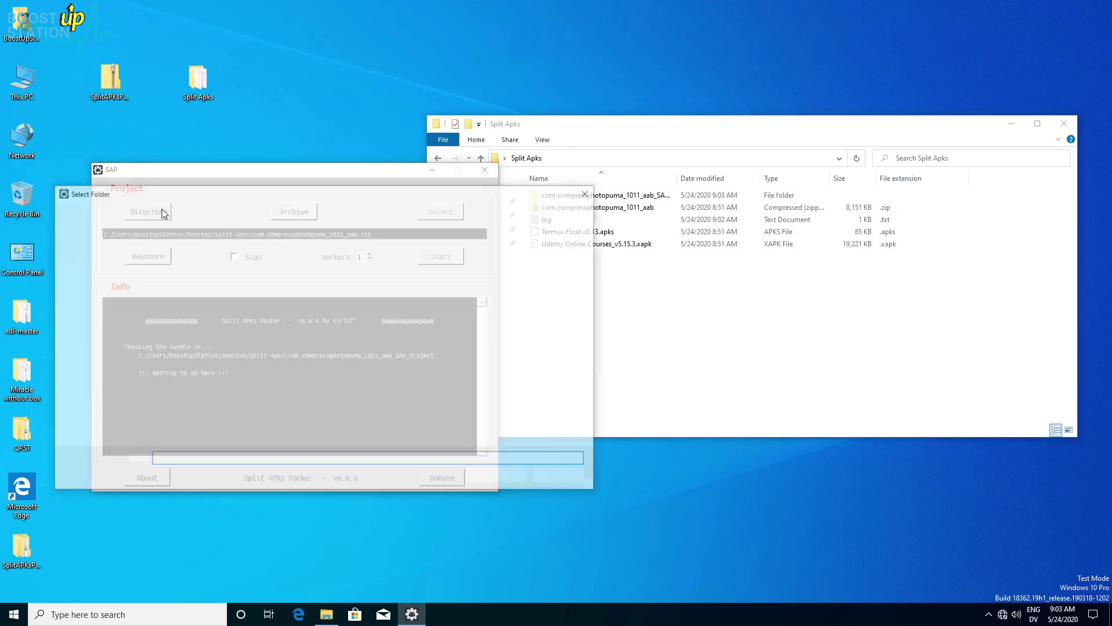
double_click(213, 276)
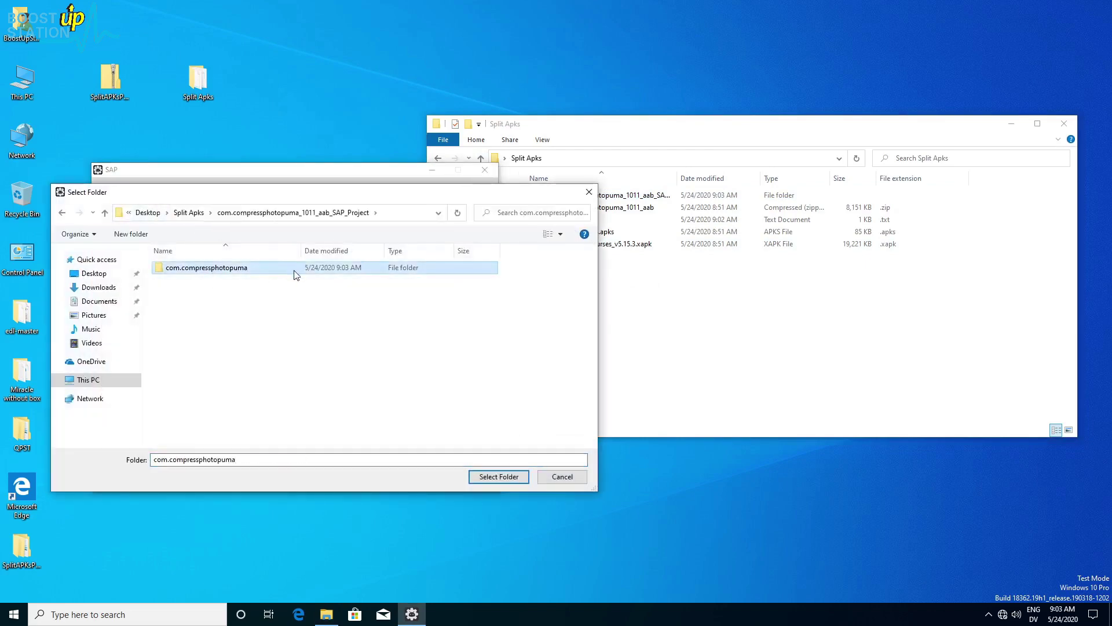
left_click(498, 476)
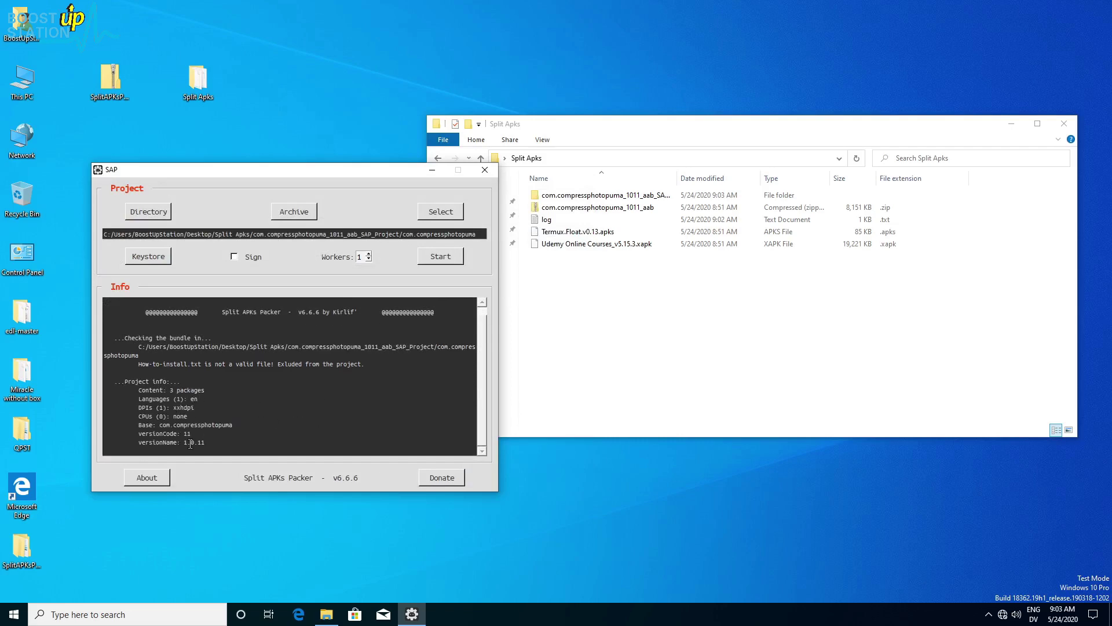
left_click_drag(170, 403, 187, 391)
left_click(200, 414)
left_click_drag(323, 169, 285, 181)
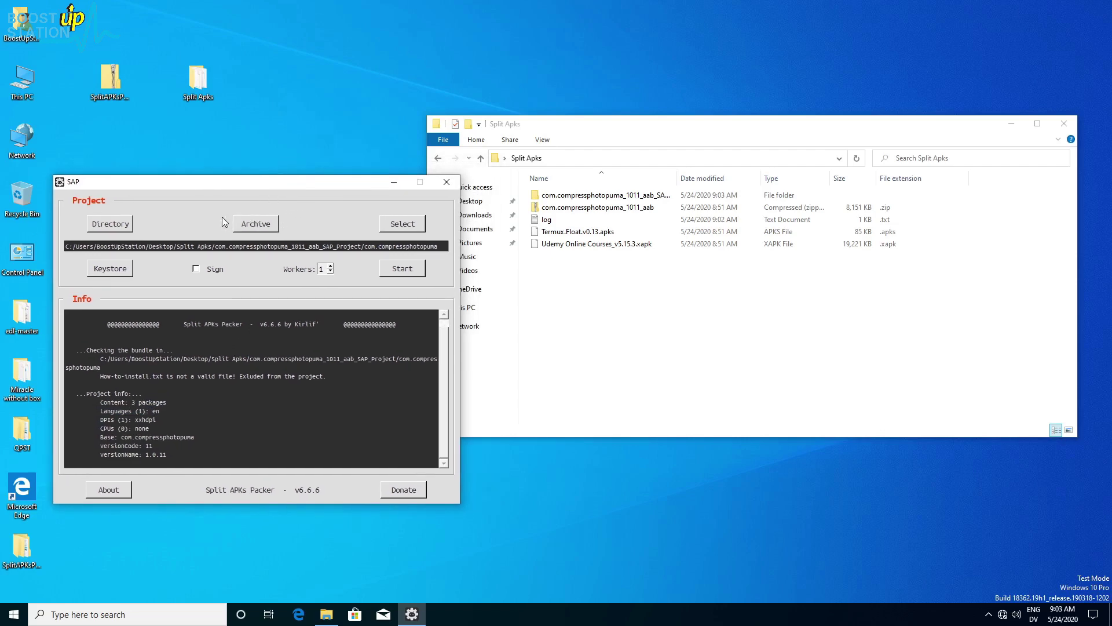
left_click(624, 308)
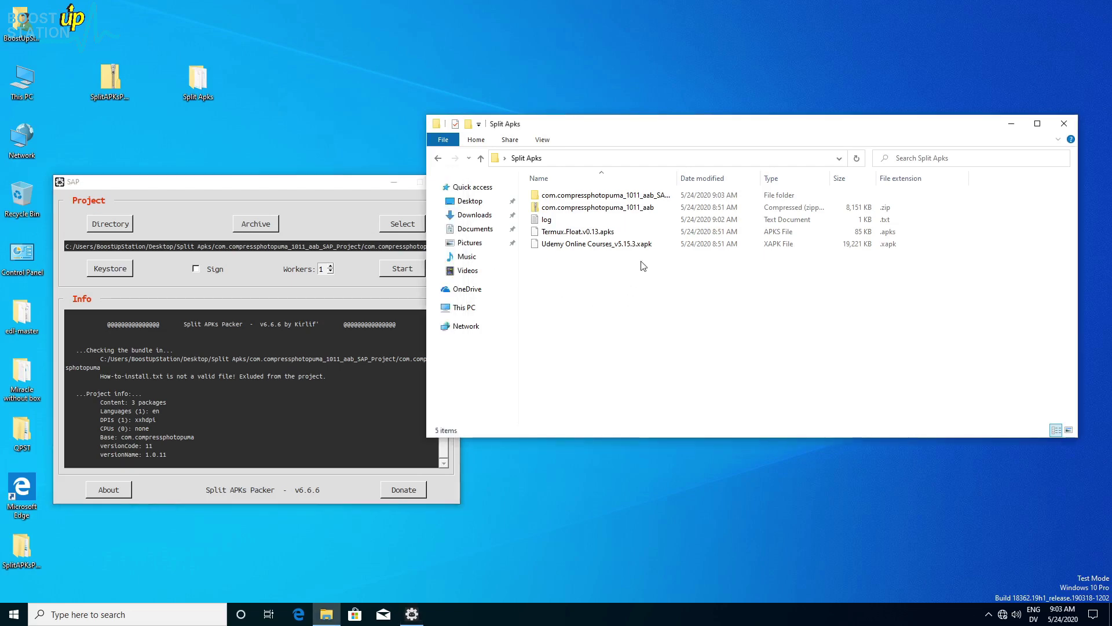
Step: Click through the zip, Termux.Float.v0.13.apks and Udemy xapk files in Split Apks
left_click(609, 209)
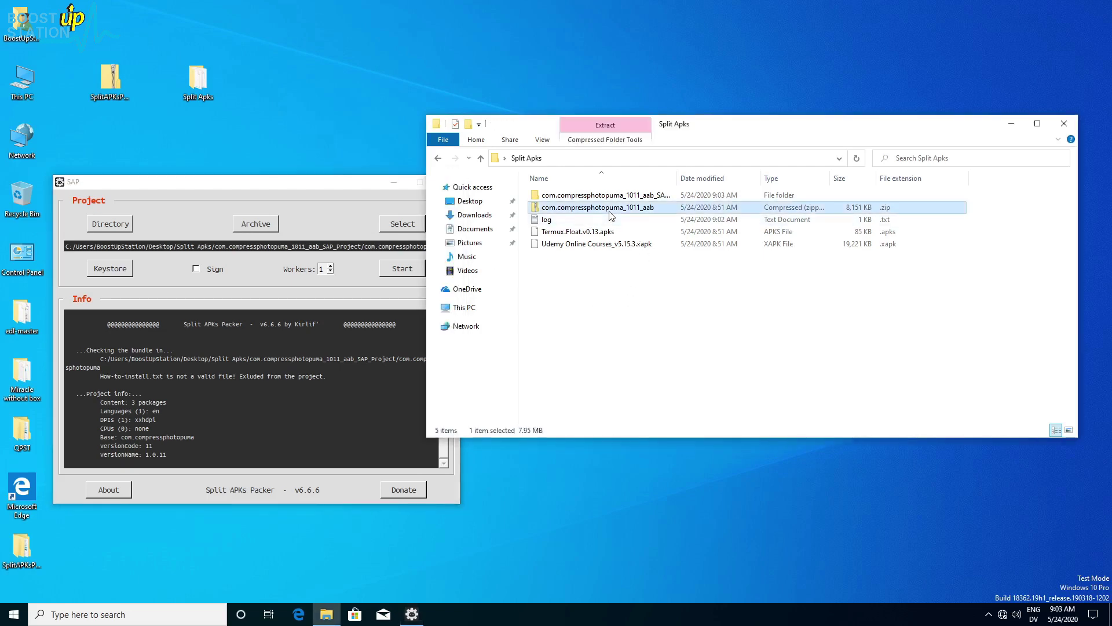
left_click(595, 234)
left_click(597, 245)
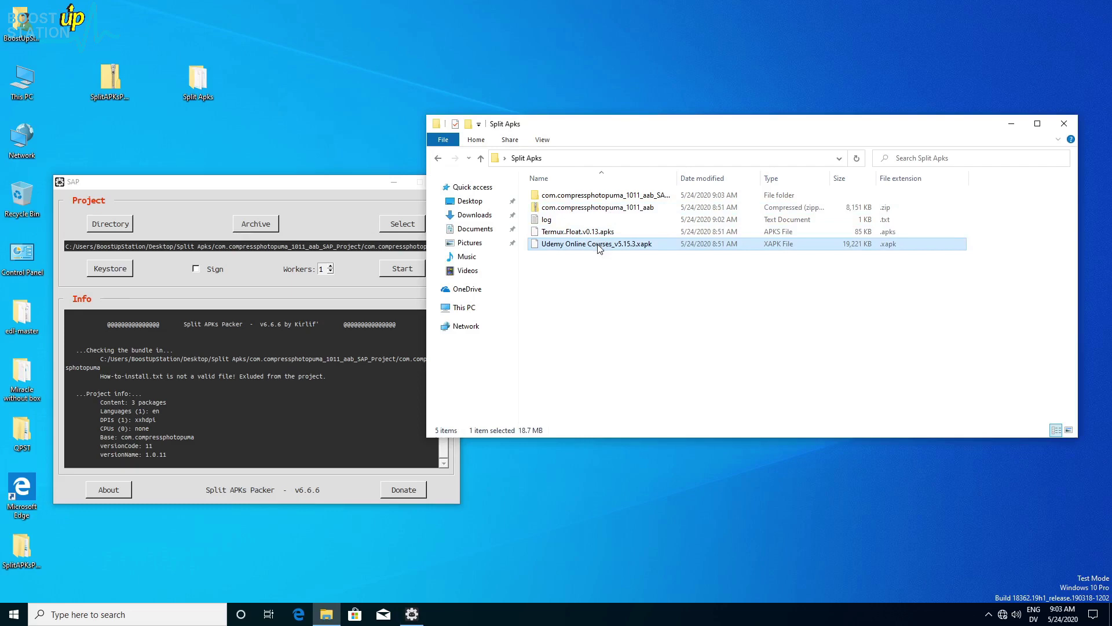
left_click(593, 265)
Step: Open the SAP_Project folder, select com.compressphotopuma, and bring the packer forward
left_click(606, 196)
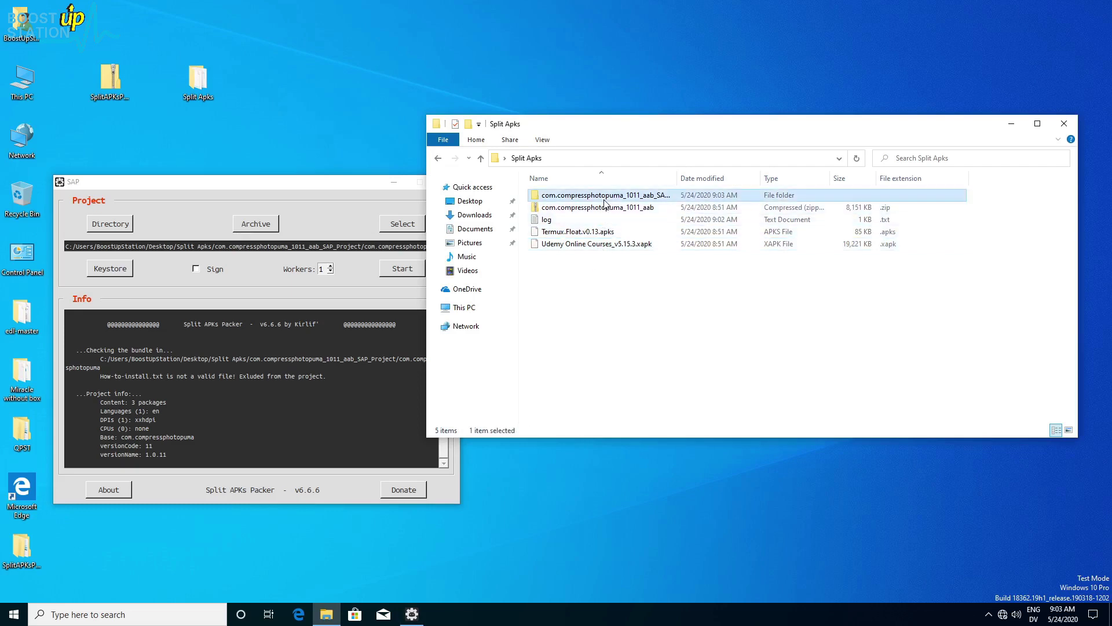
double_click(584, 198)
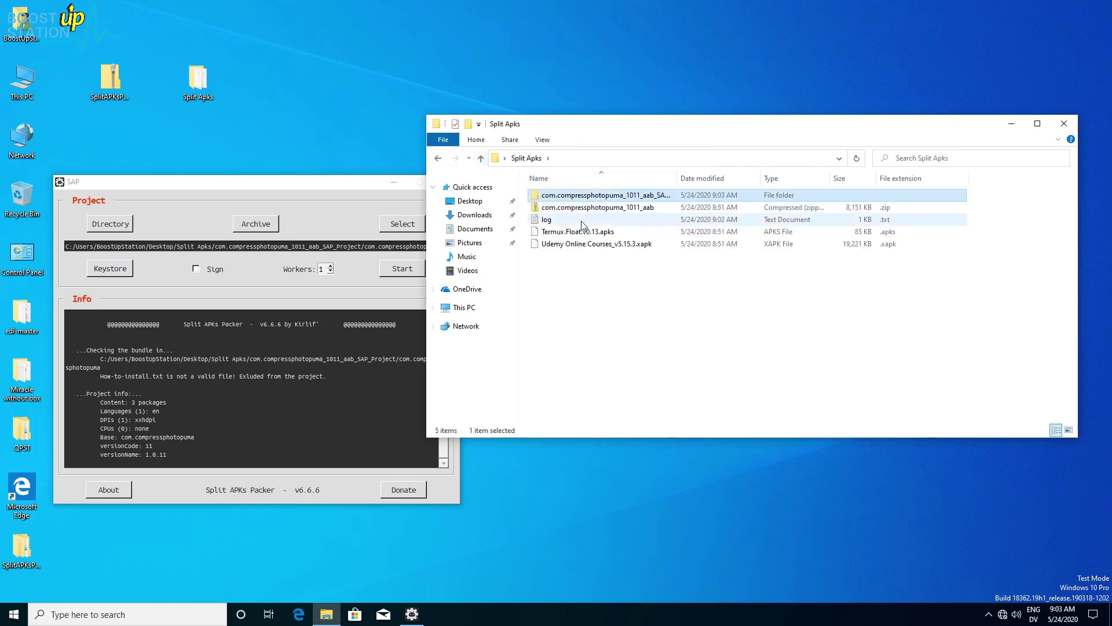
double_click(590, 200)
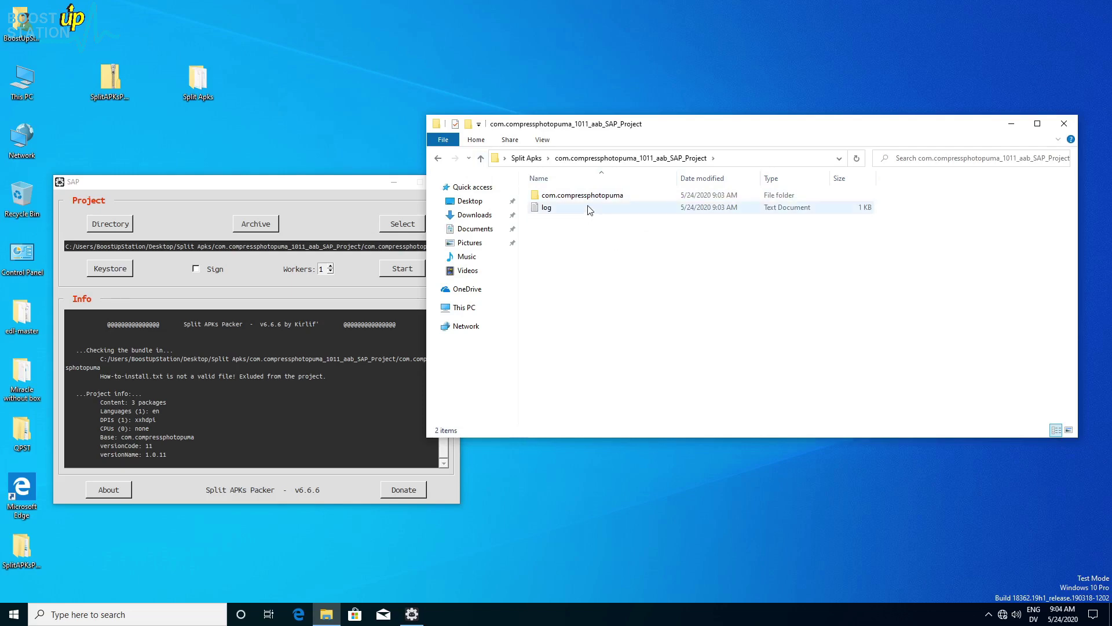
left_click(590, 199)
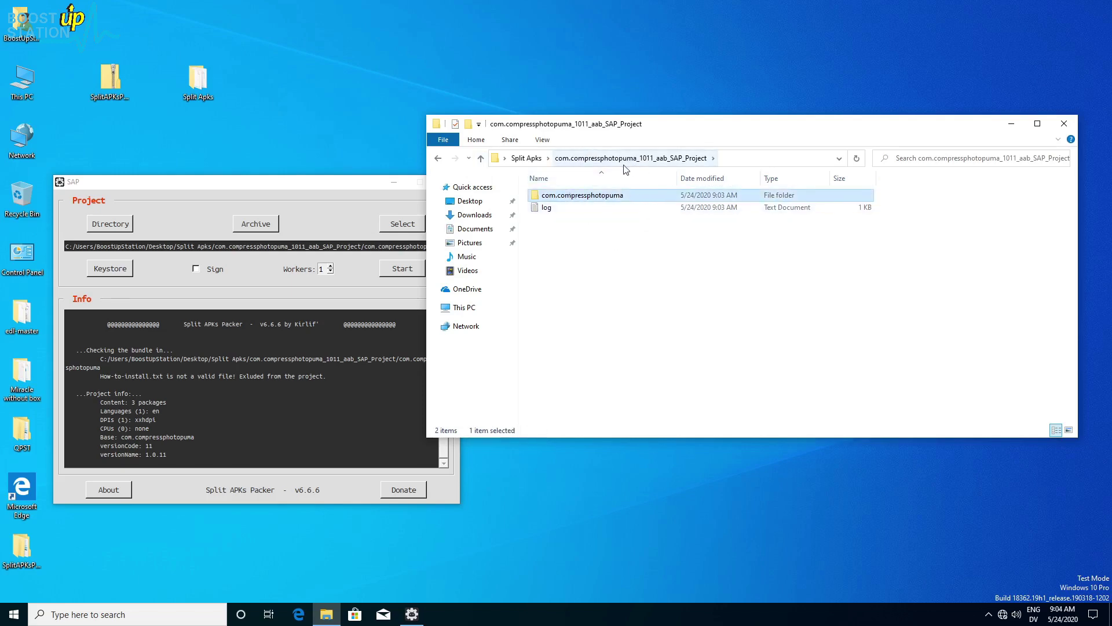
left_click(577, 294)
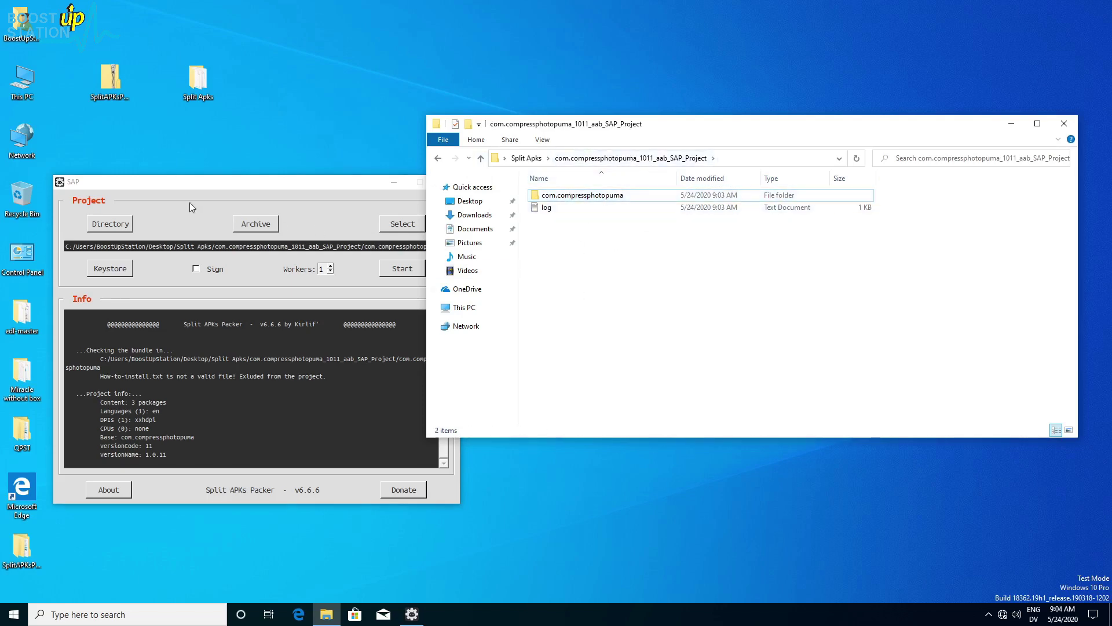
left_click(128, 223)
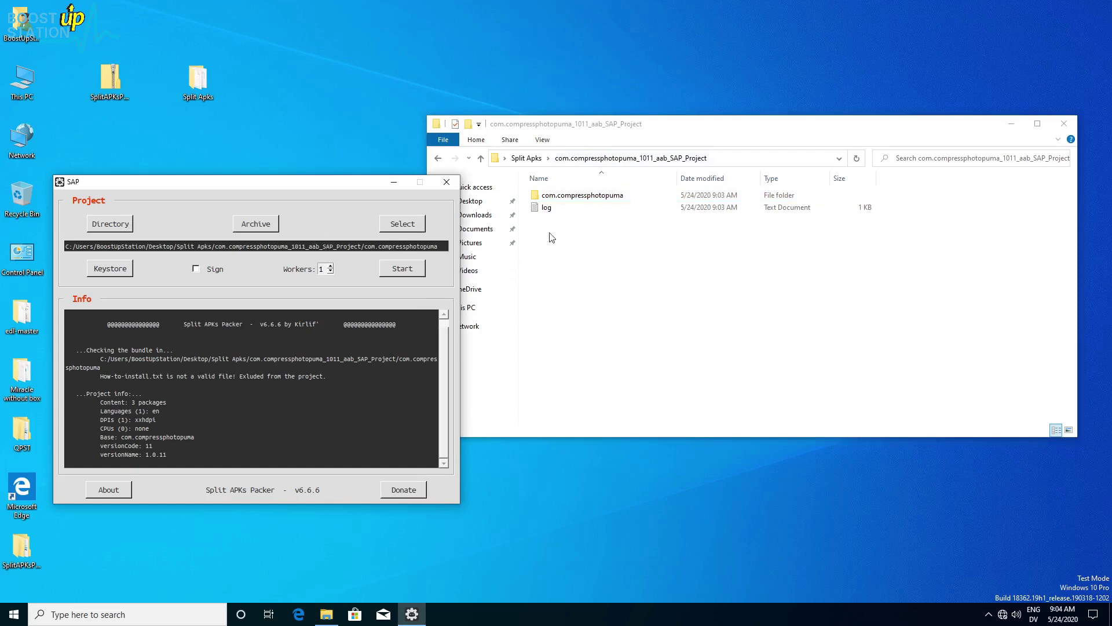
Step: Bring the packer forward and start decoding the project's packages
left_click(607, 260)
left_click(299, 319)
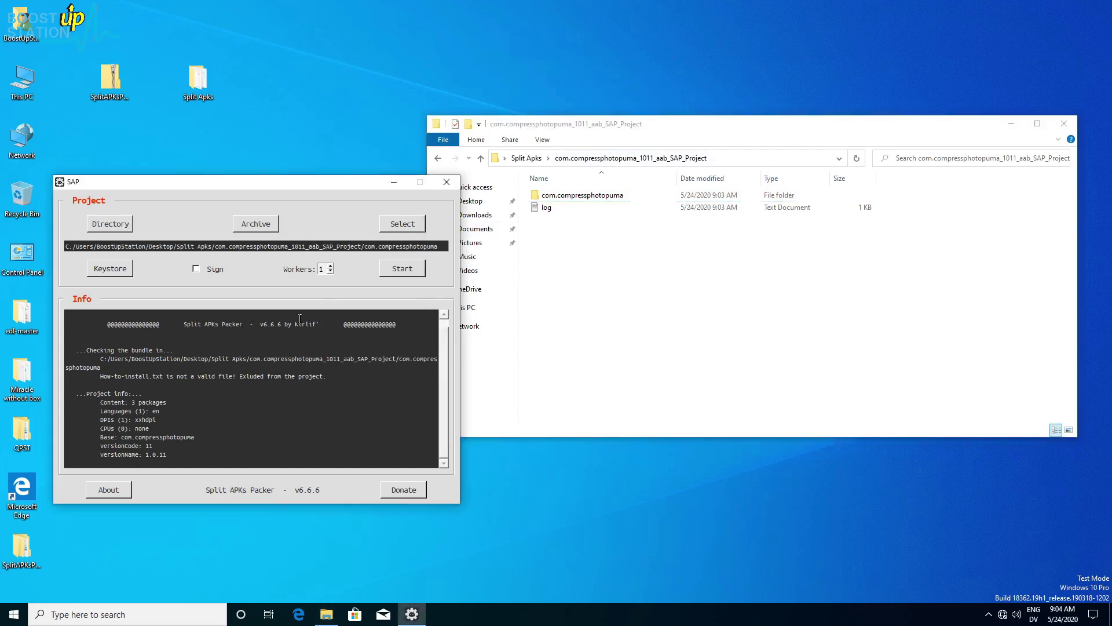
left_click(392, 270)
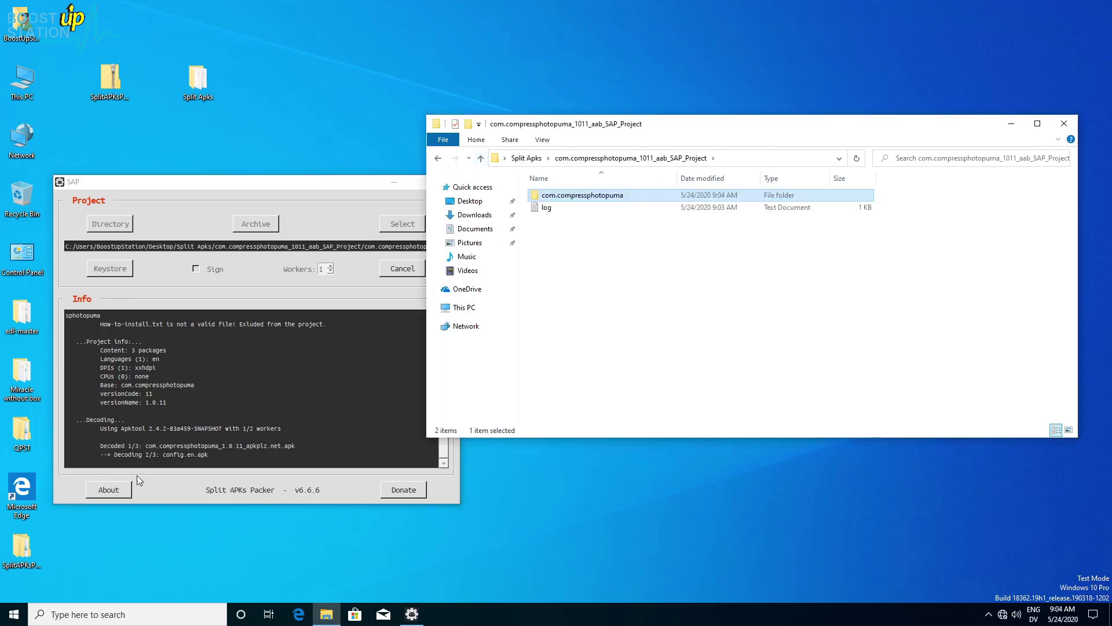
Step: Highlight the config.en.apk decoding log lines and peek into the com.compressphotopuma folder
left_click_drag(137, 458, 154, 458)
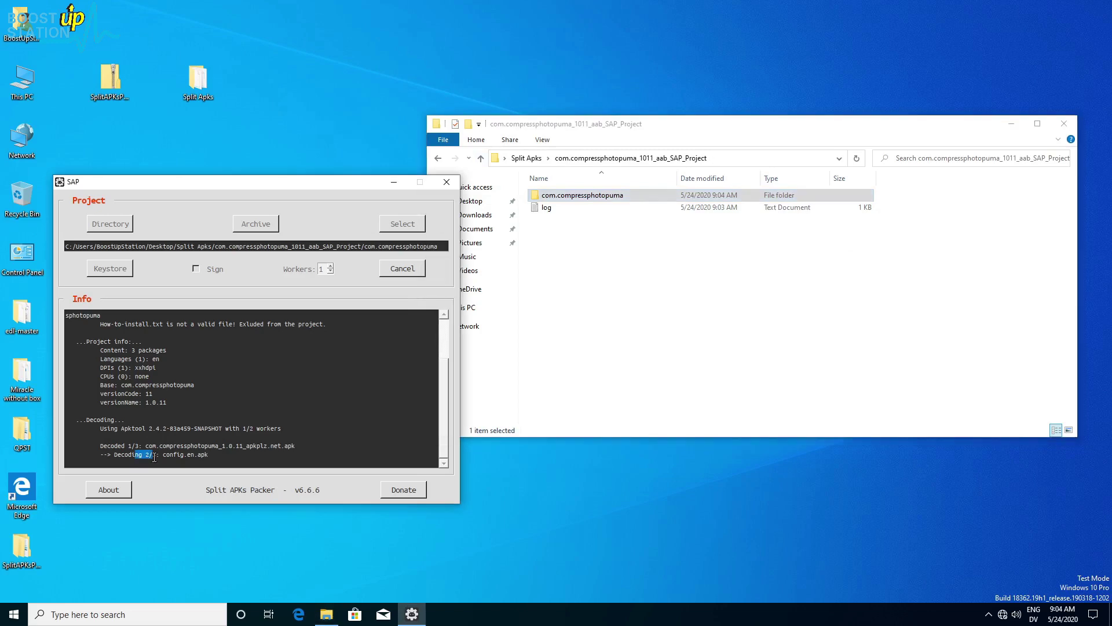
left_click(377, 415)
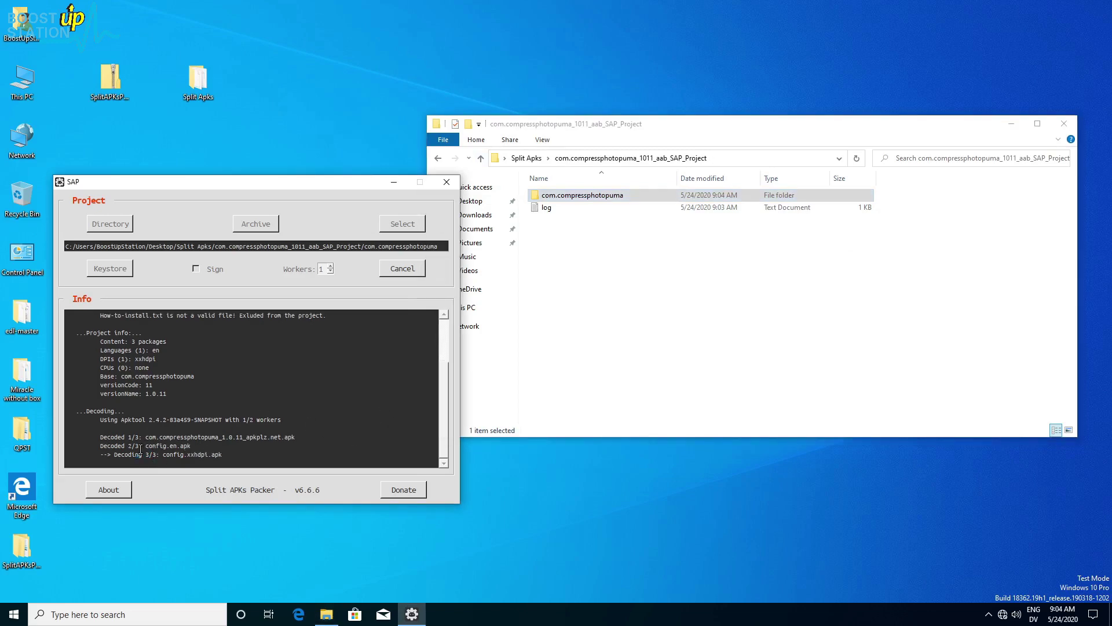
left_click_drag(140, 449, 227, 456)
left_click(605, 357)
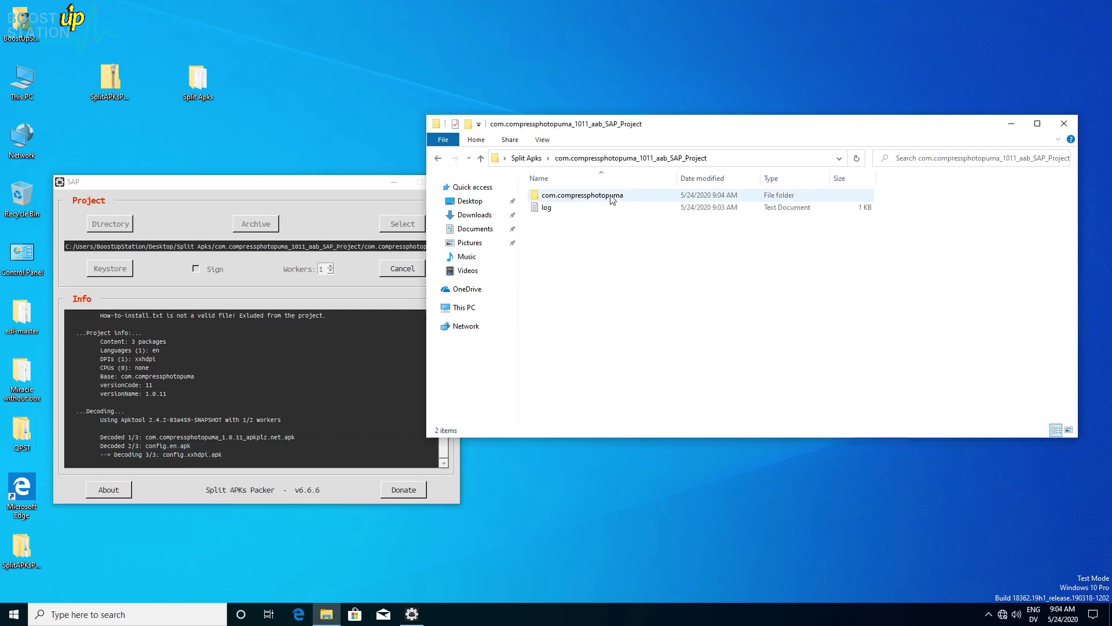
double_click(608, 195)
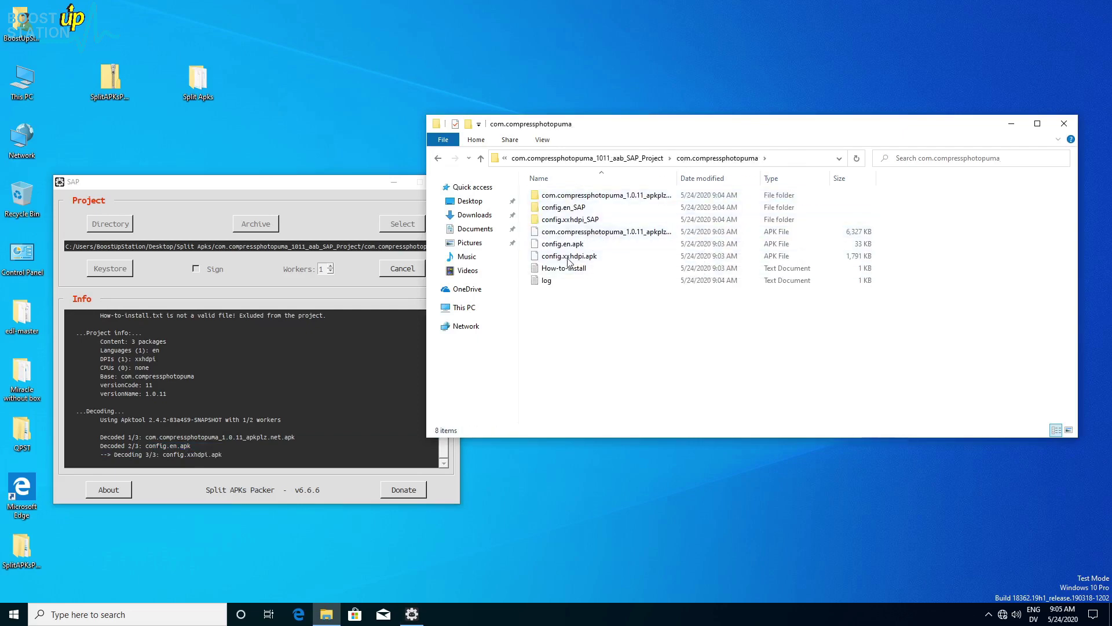
left_click(480, 158)
mouse_move(123, 436)
left_mouse_down()
mouse_move(149, 458)
mouse_move(106, 442)
left_mouse_up()
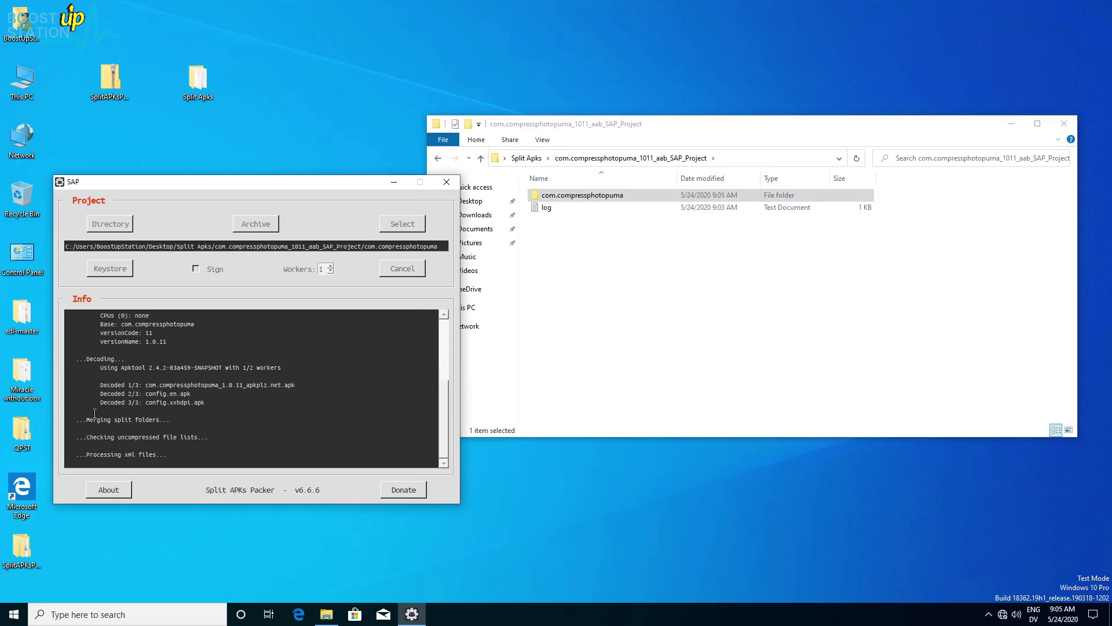
Step: Follow the packer log through merging, XML processing and finalizing, then open the com.compressphotopuma folder
left_click_drag(98, 418, 86, 419)
left_click(100, 424)
triple_click(102, 458)
left_click(164, 454)
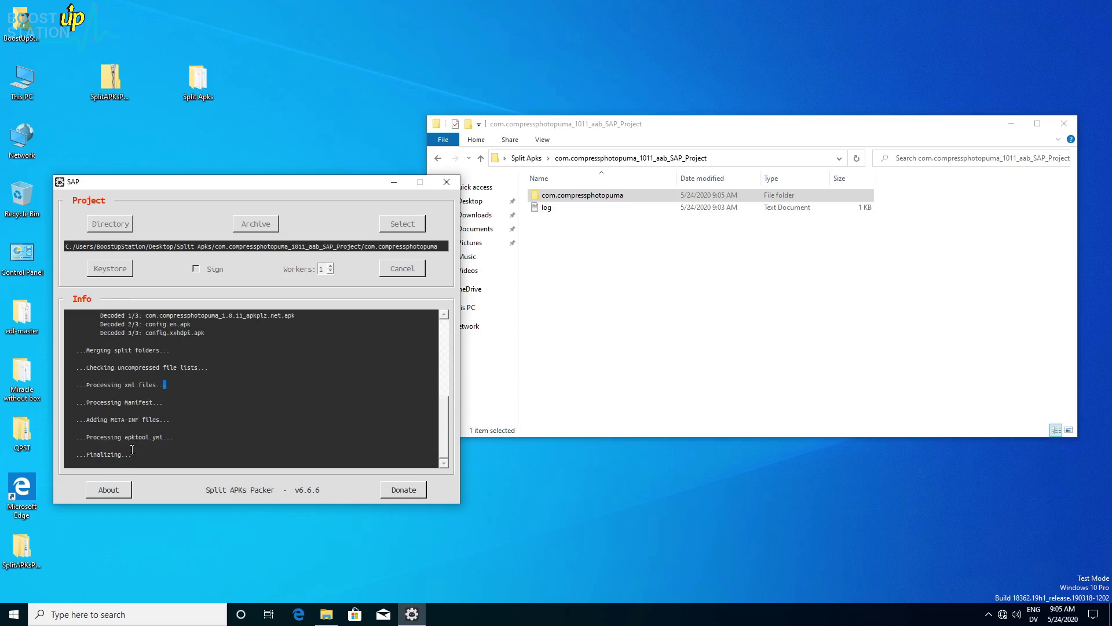
left_click_drag(132, 454, 100, 453)
left_click(120, 440)
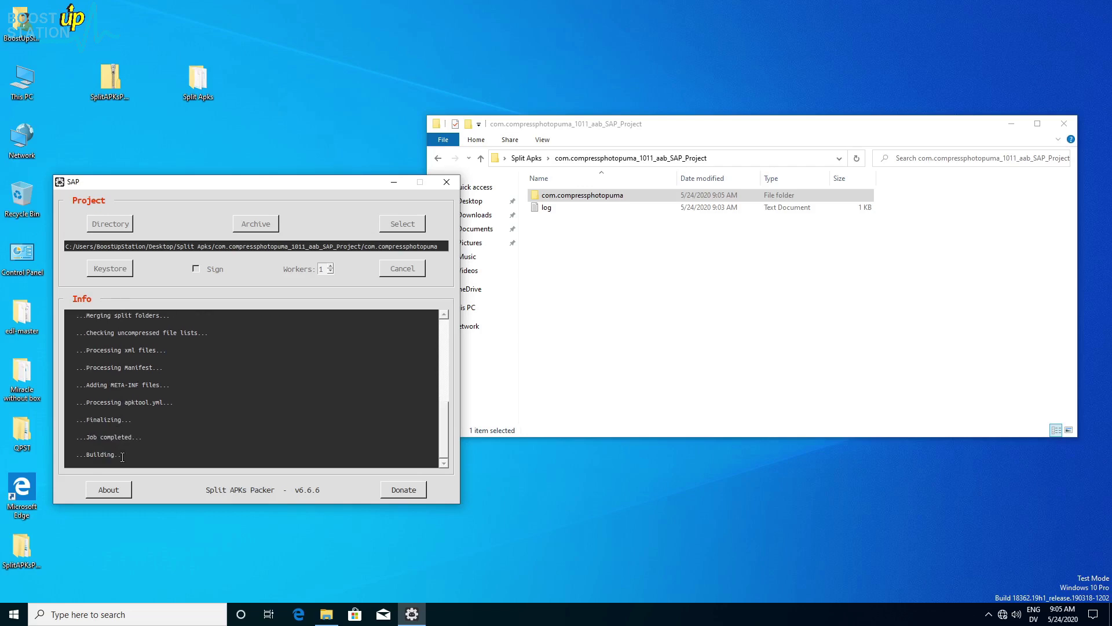
double_click(572, 195)
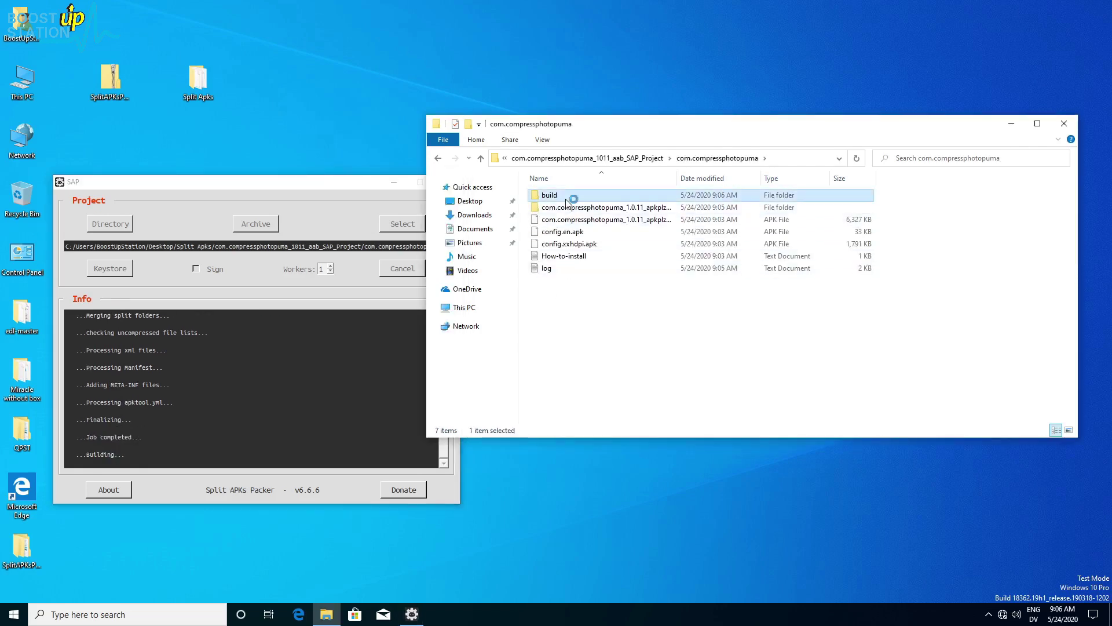
Step: Widen the Name column to full file names and confirm the packer log shows Done with its total duration
double_click(676, 184)
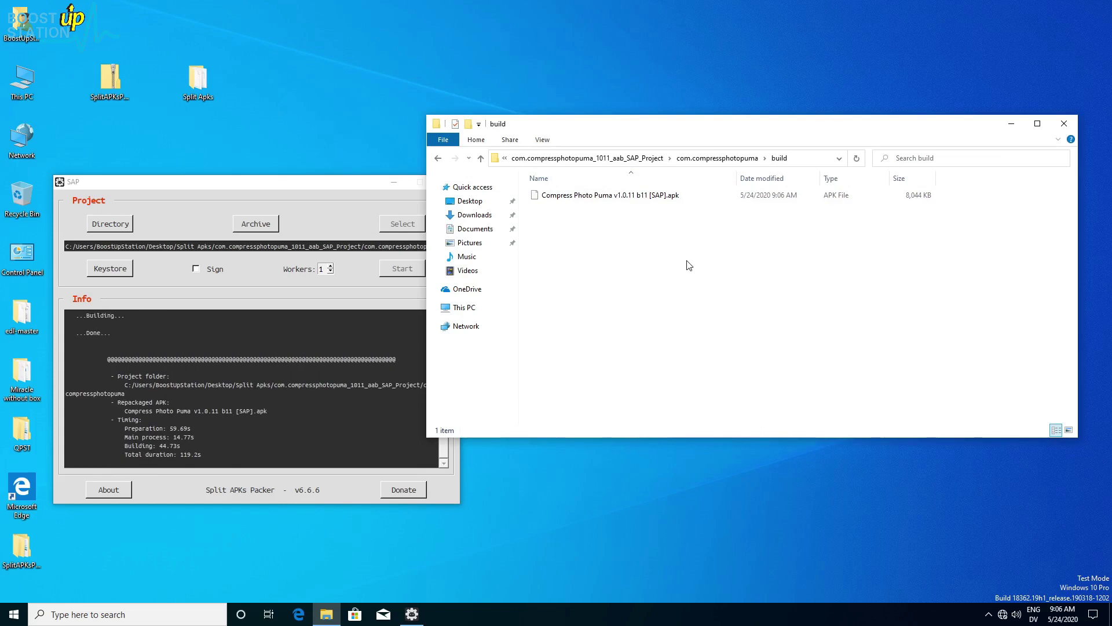
left_click(261, 391)
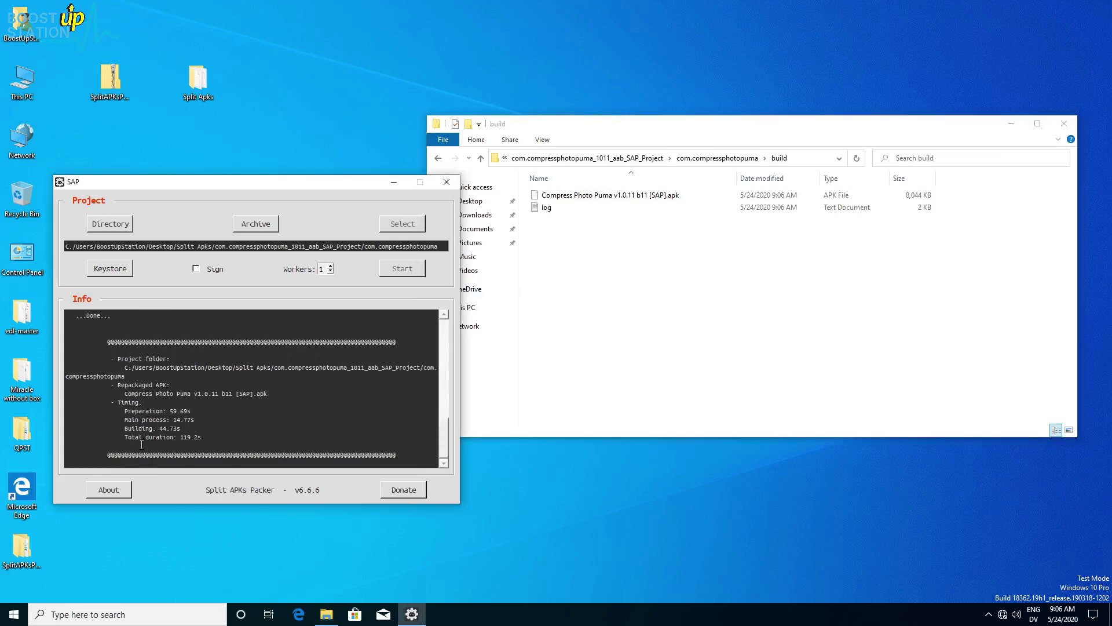
left_click_drag(166, 436, 196, 437)
left_click(710, 350)
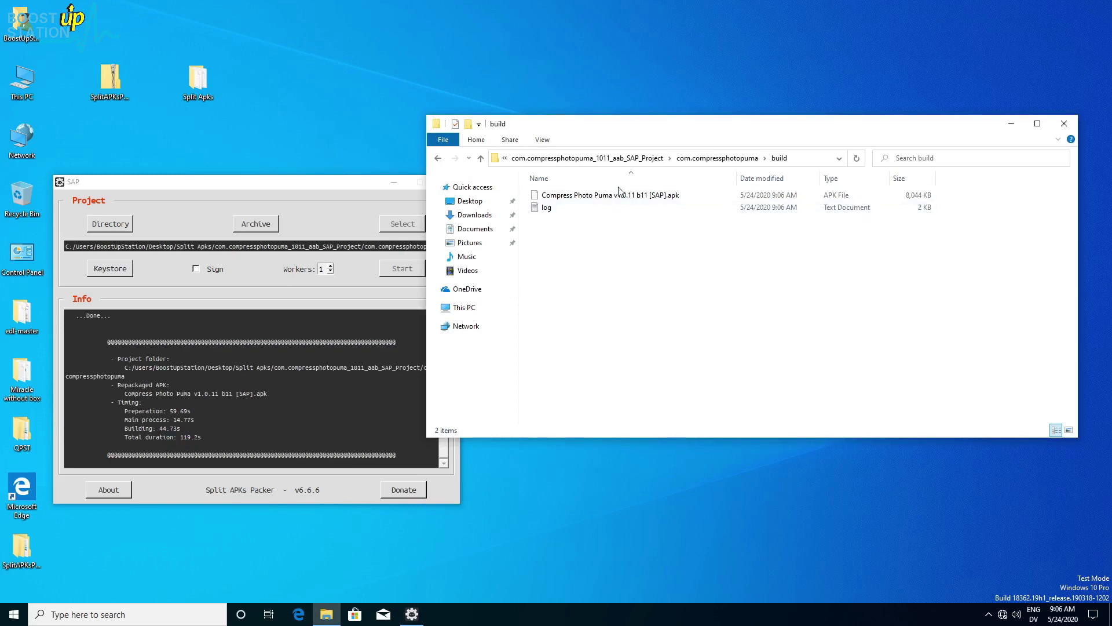
Step: Copy Compress Photo Puma v1.0.11 b11 [SAP].apk and paste it two folders up into Split Apks
right_click(595, 197)
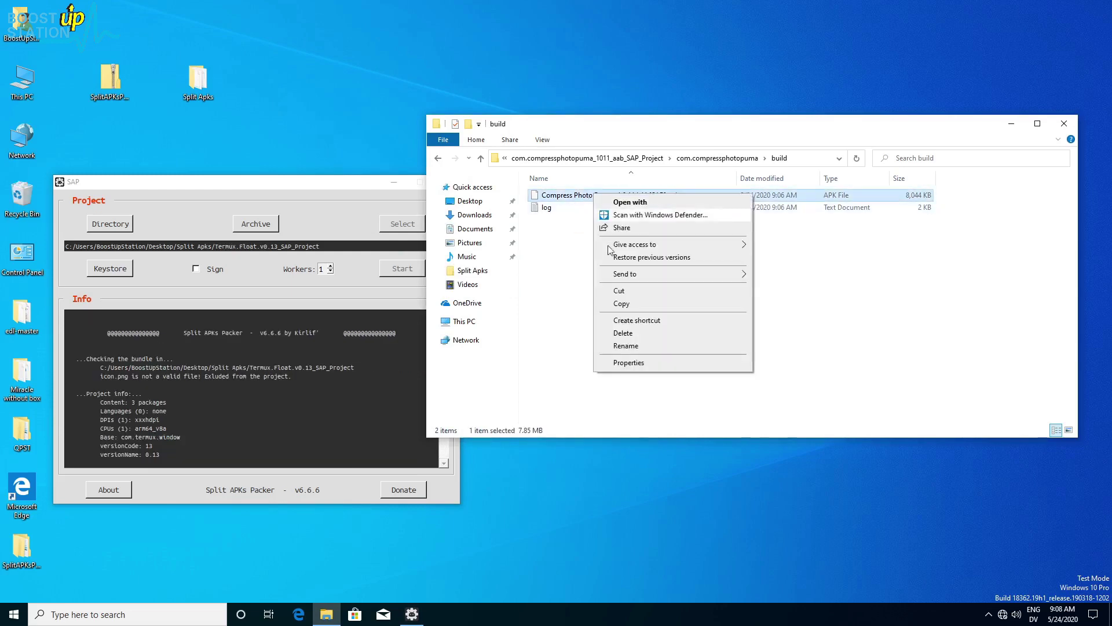
left_click(621, 302)
left_click(480, 158)
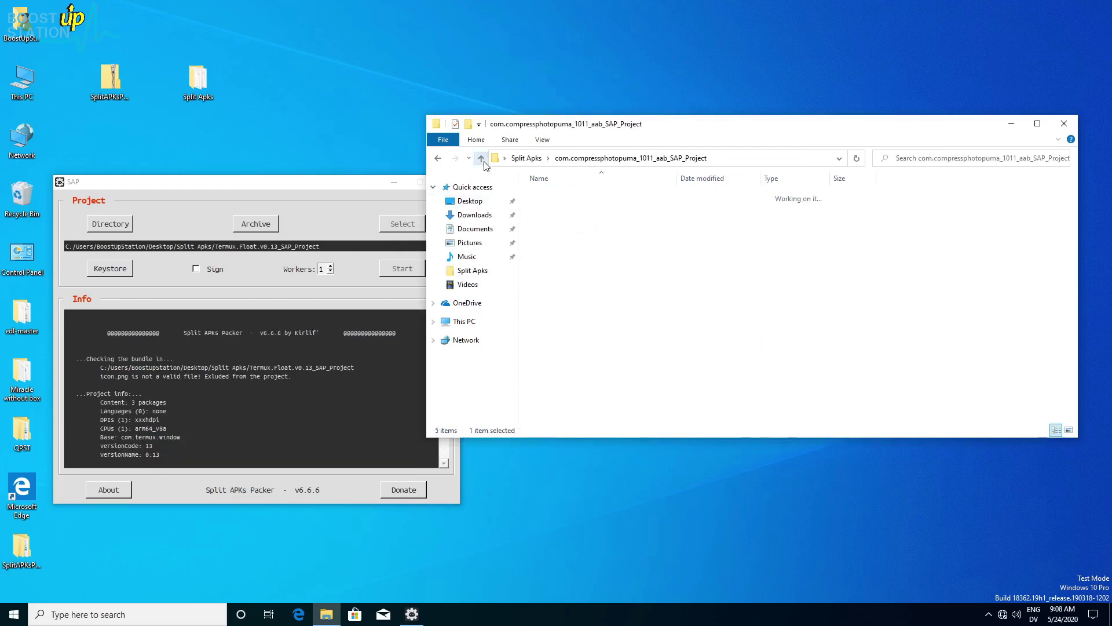
left_click(480, 159)
right_click(606, 325)
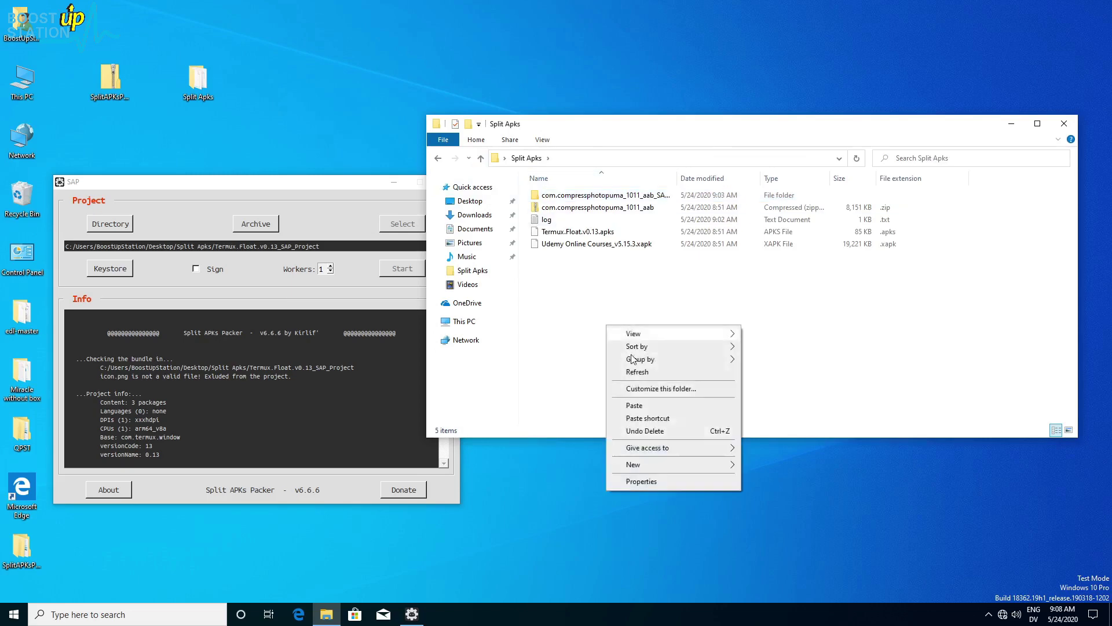
left_click(633, 409)
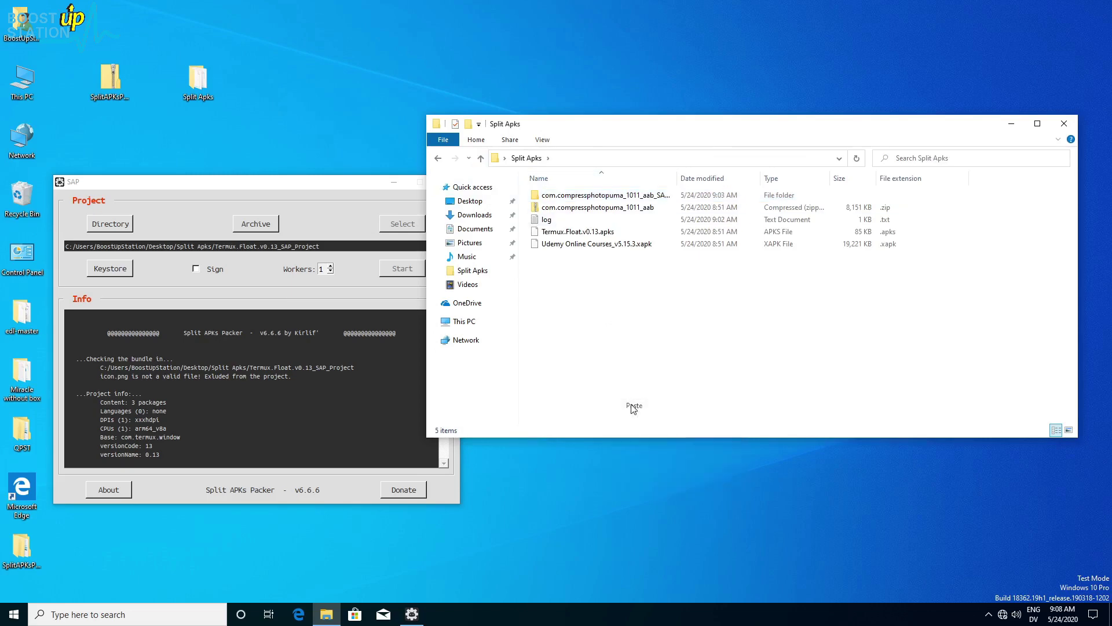
Step: Widen the Name column and review the zip bundle, the new APK and Termux.Float.v0.13.apks
left_click(605, 210)
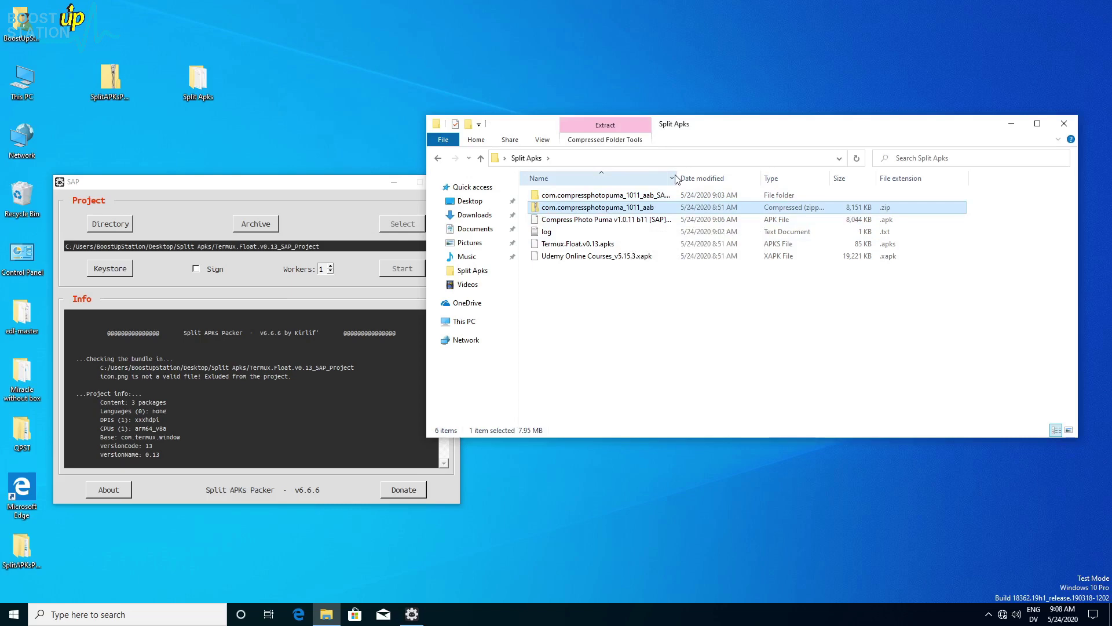
left_click_drag(676, 174, 746, 173)
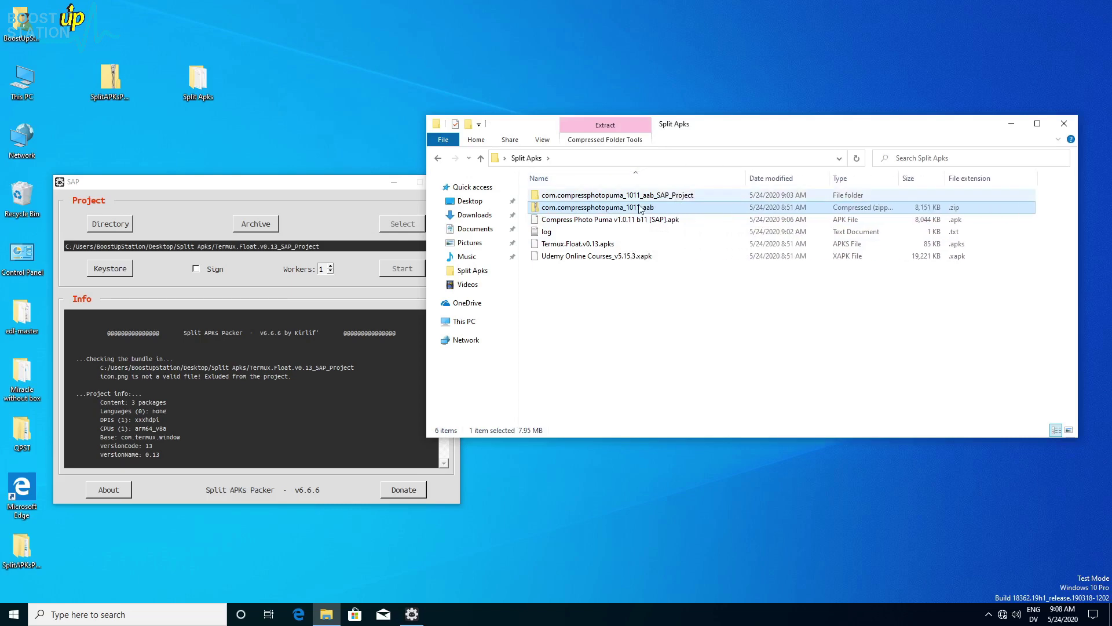
left_click(610, 221)
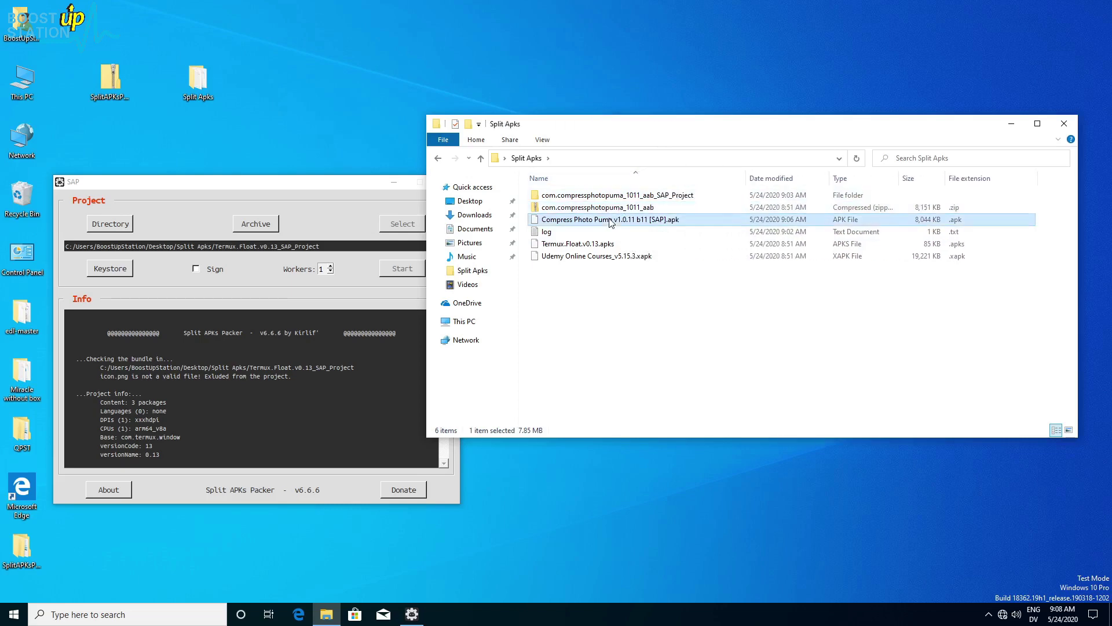
left_click(596, 374)
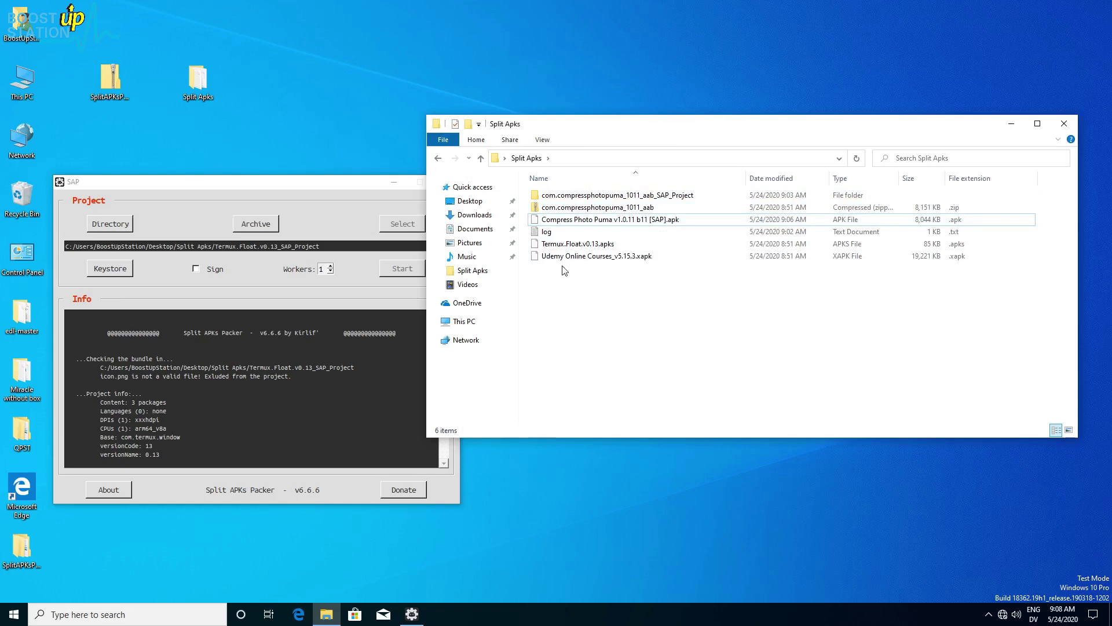
left_click(581, 246)
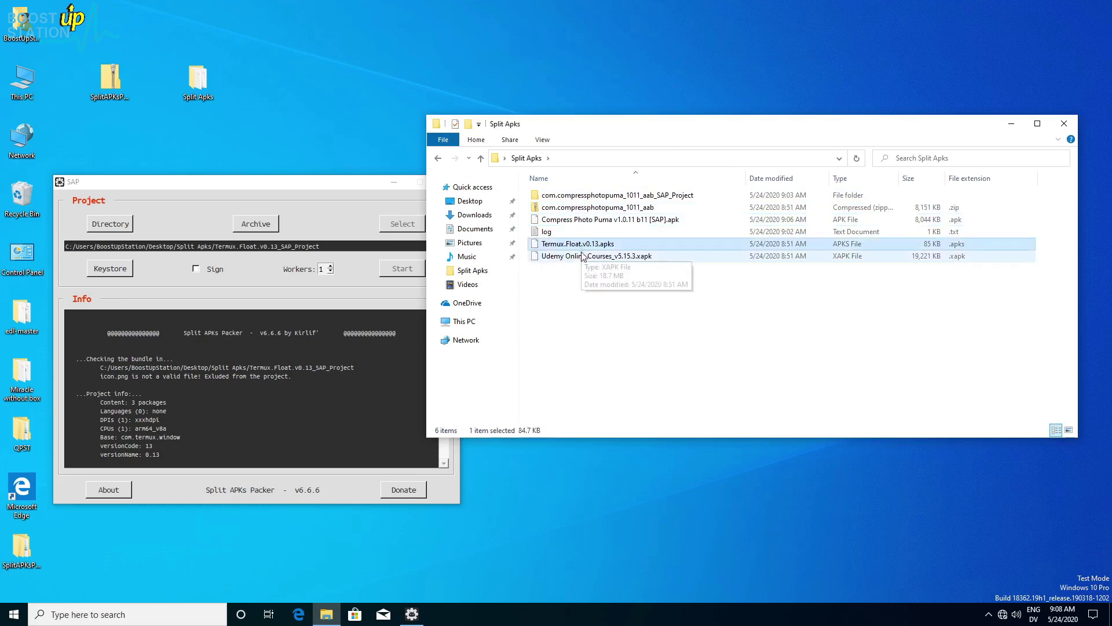
Step: Load Udemy Online Courses_v5.15.3.xapk into Split APKs Packer and nudge its window down-right
double_click(589, 257)
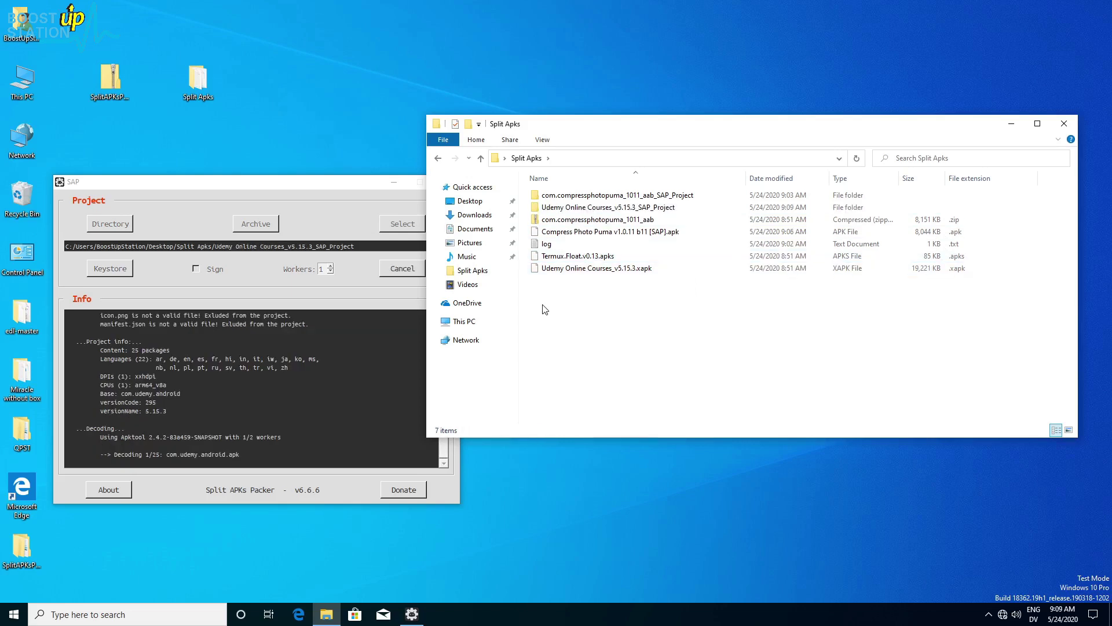
left_click_drag(276, 188, 292, 191)
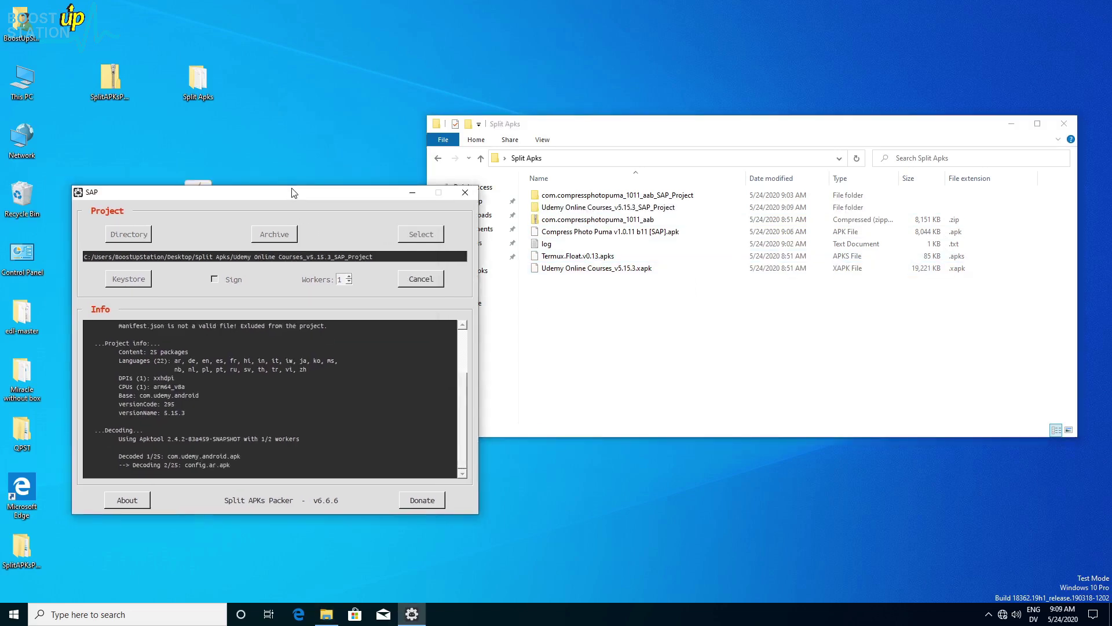